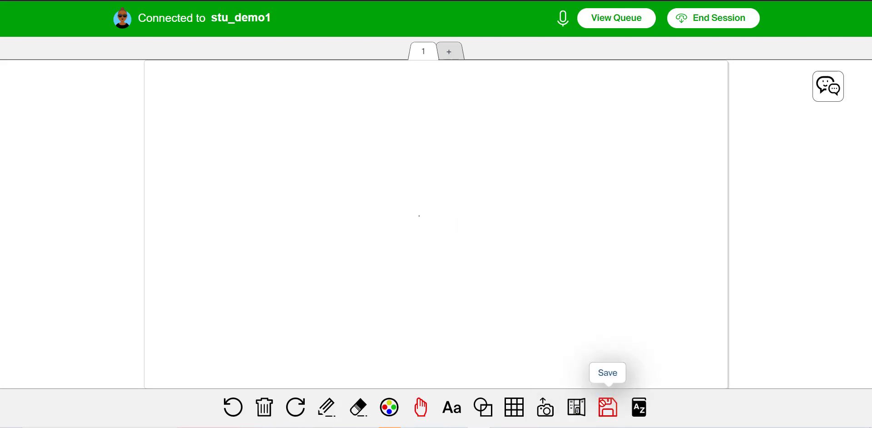
Load the saved 'Atl Text Whiteboard' from My Stuff
left_click(580, 409)
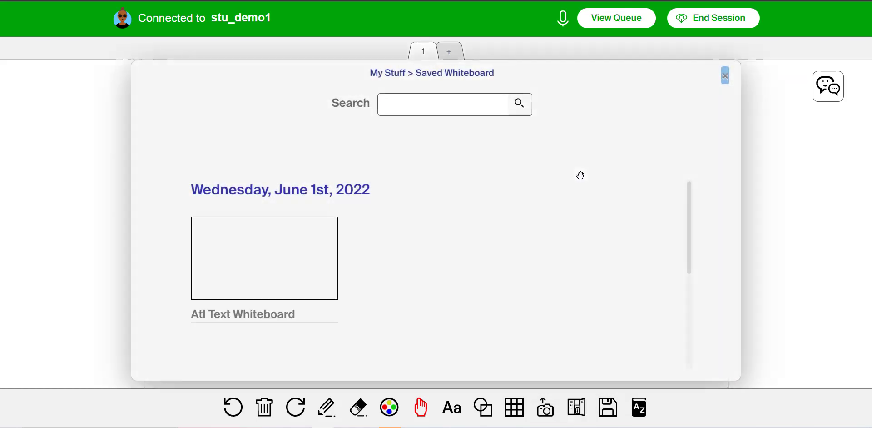
left_click(255, 261)
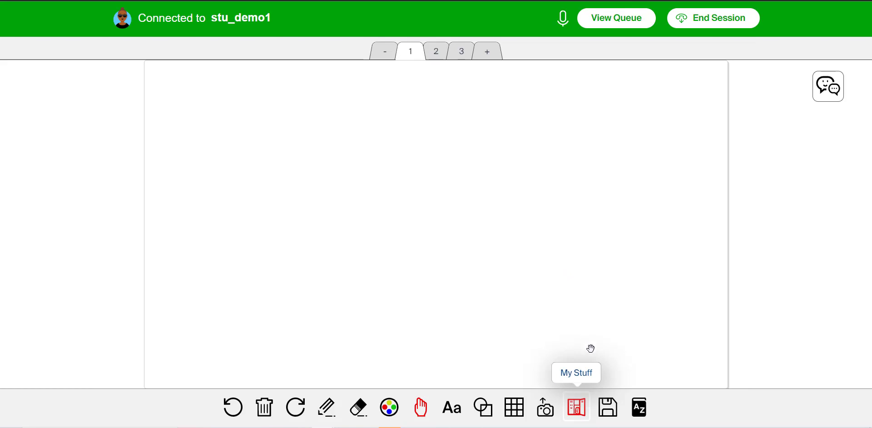
View the alt-code symbol list on page 2, then return to blank page 1
left_click(437, 54)
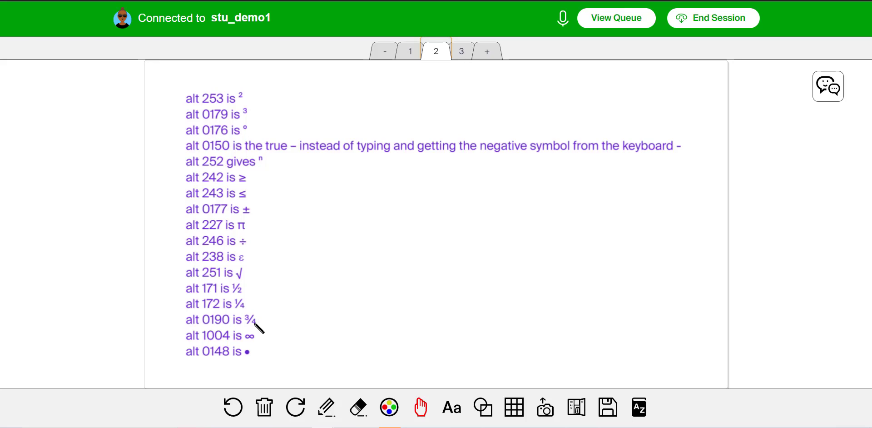
left_click(412, 54)
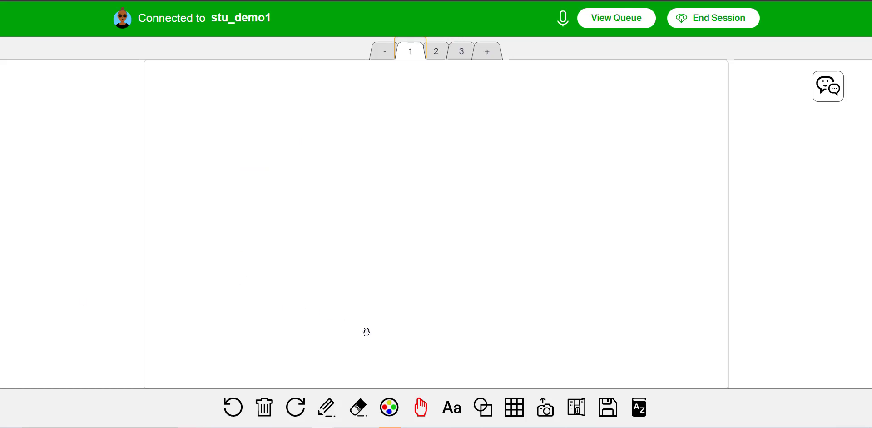
Set the writing colour to orange and give page 1 a square grid background
left_click(390, 408)
left_click(393, 360)
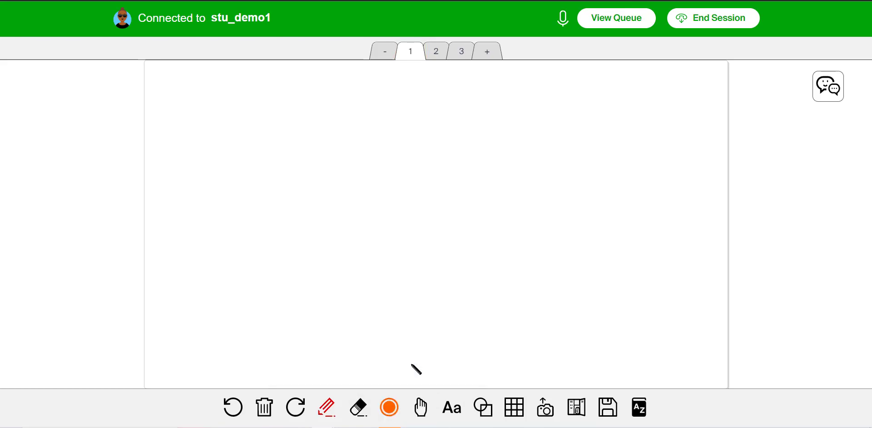
left_click(452, 408)
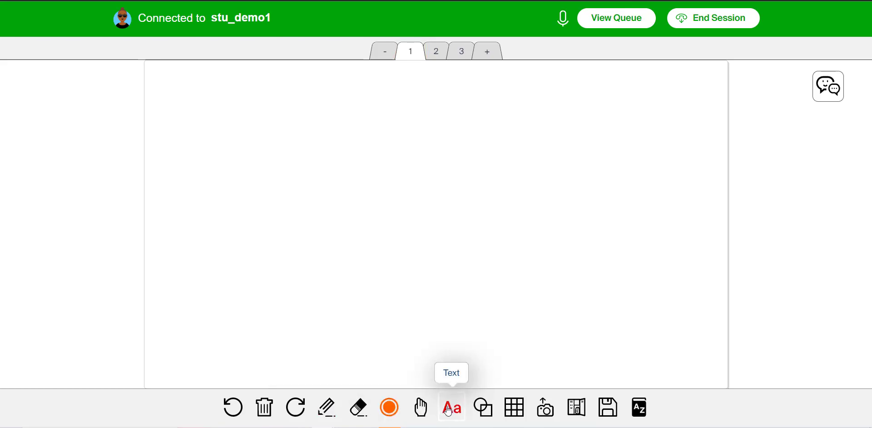
left_click(514, 407)
left_click(508, 361)
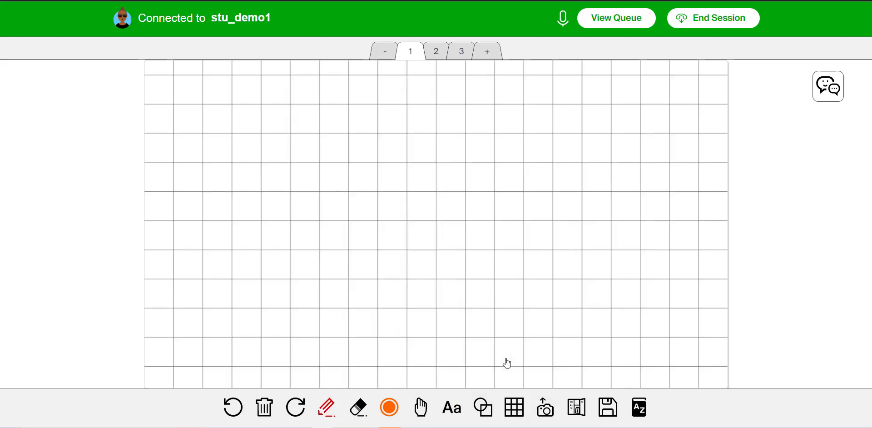
Add two 'some text' labels, the second lower and further right
left_click(458, 414)
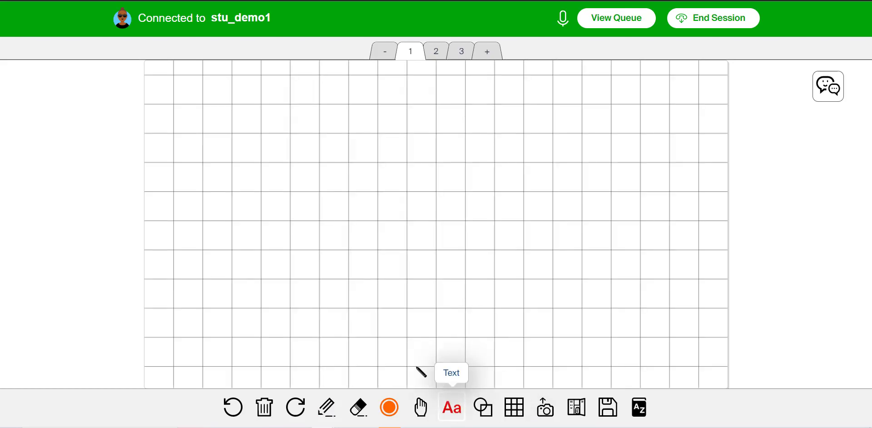
left_click_drag(233, 104, 293, 142)
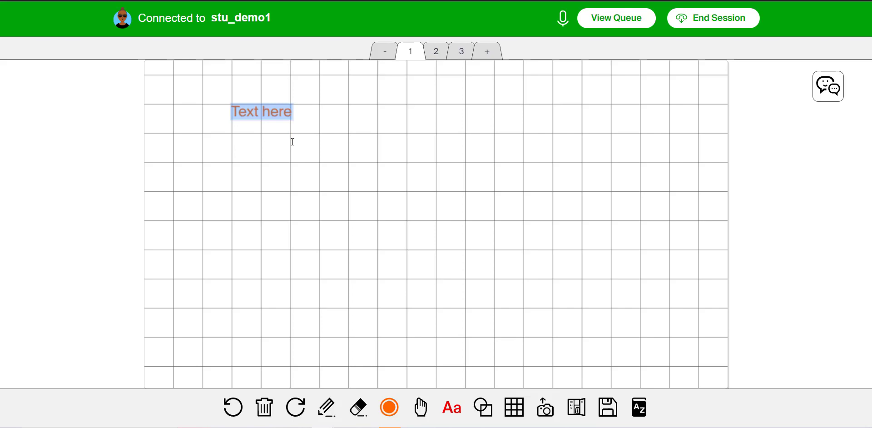
type("some te")
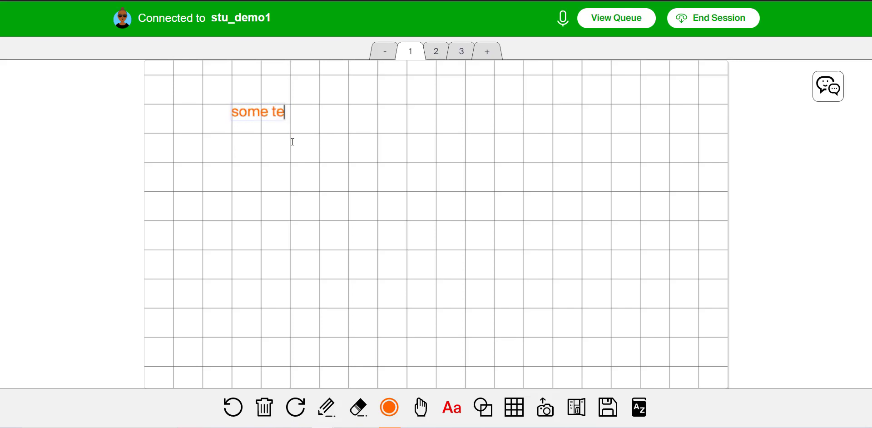
type("xt")
left_click(332, 156)
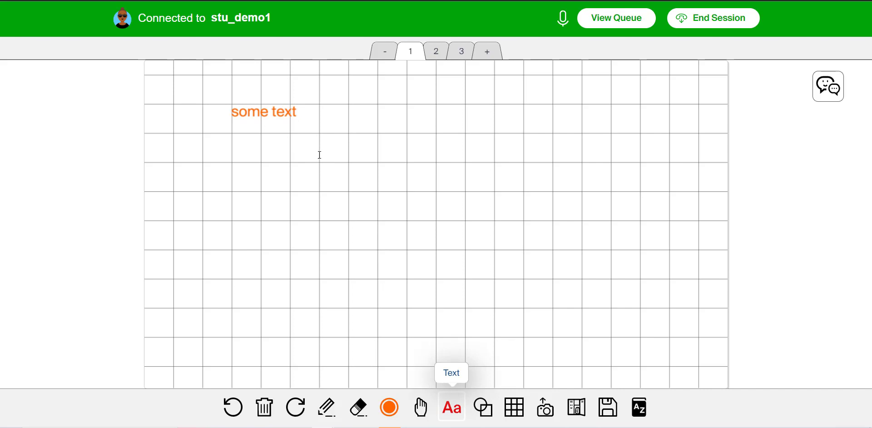
left_click_drag(318, 146, 379, 158)
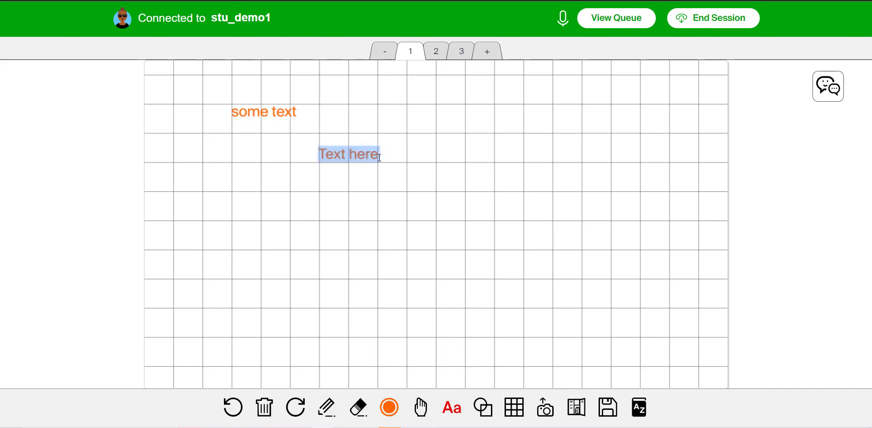
type("some te")
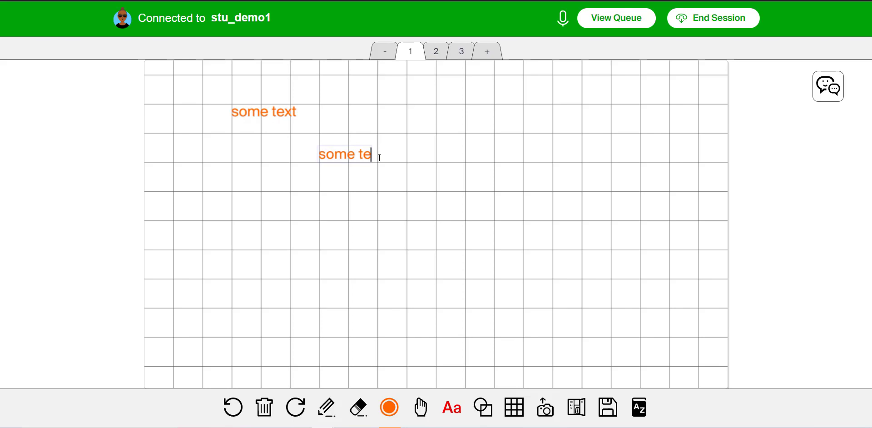
type("xt")
left_click(410, 189)
Remove the grid and add a third 'some text' box lower on the page
left_click(514, 407)
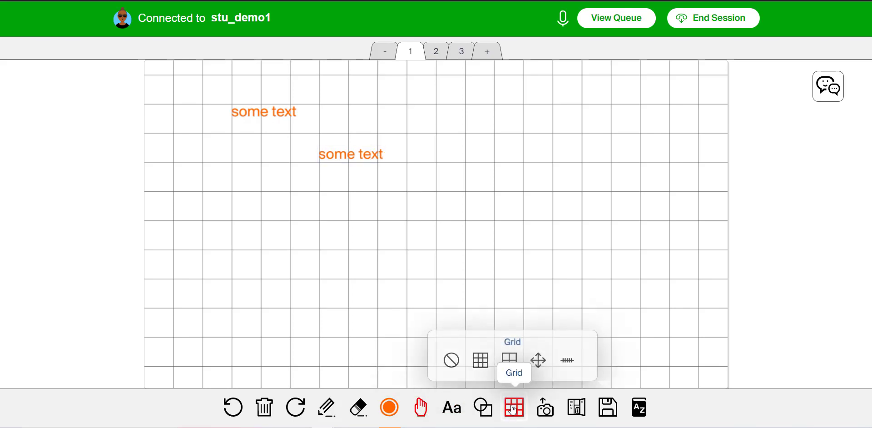
left_click(456, 369)
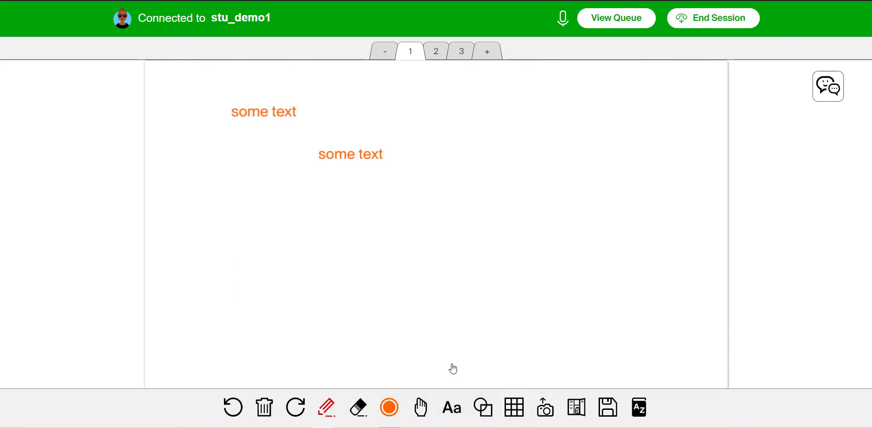
left_click(451, 409)
left_click_drag(372, 185, 430, 206)
type("som")
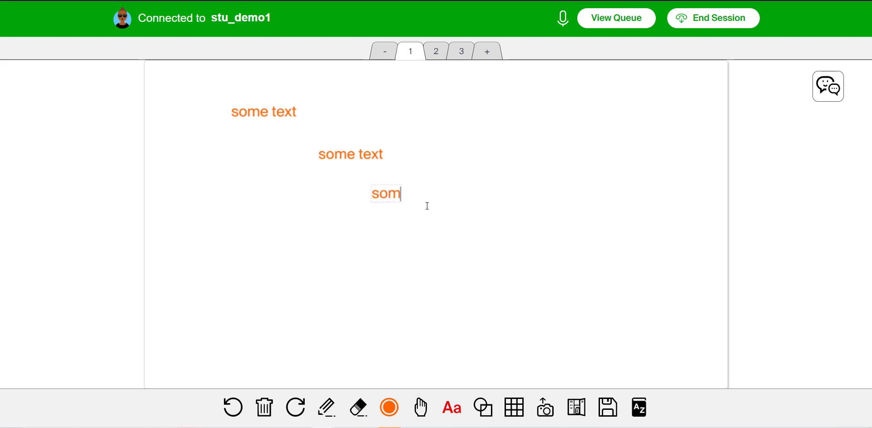
type("e text")
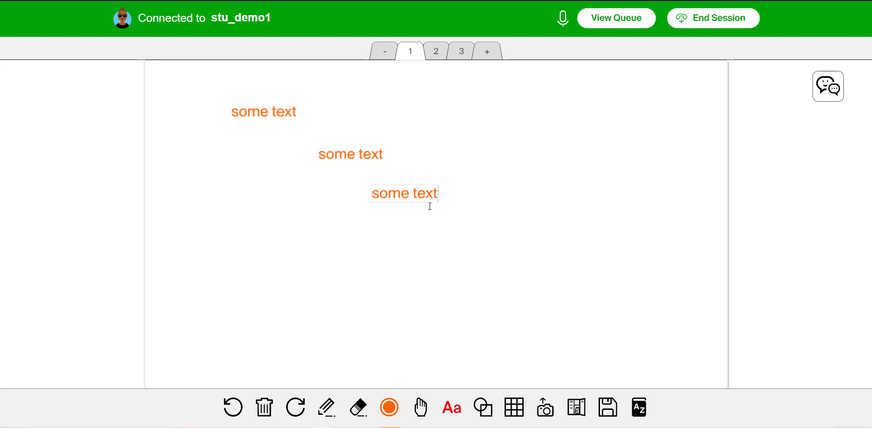
left_click(435, 222)
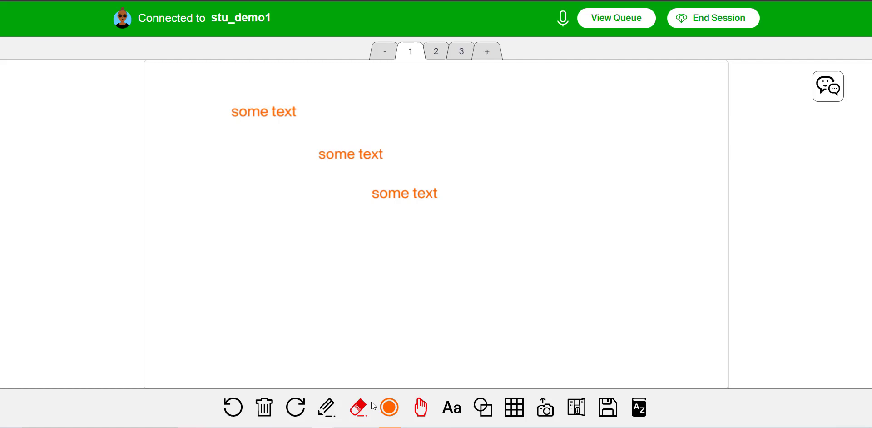
Erase the two lower 'some text' labels and drag the other participant's window into view
left_click(359, 407)
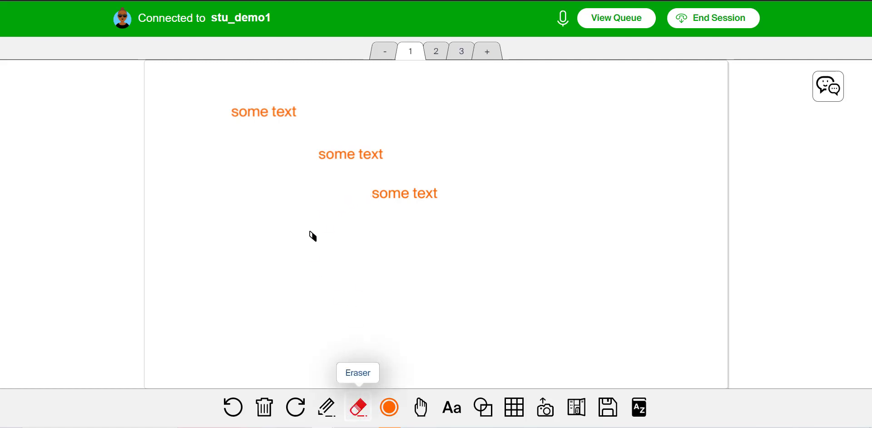
left_click_drag(309, 225, 464, 140)
left_click(420, 408)
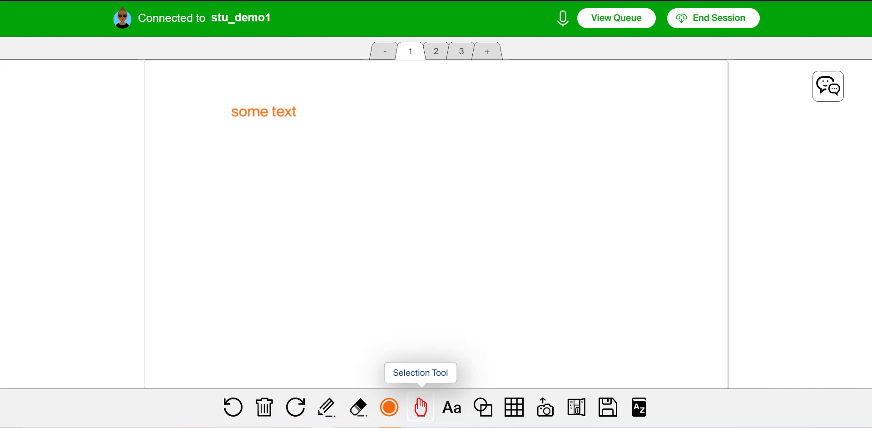
left_click_drag(871, 23, 595, 33)
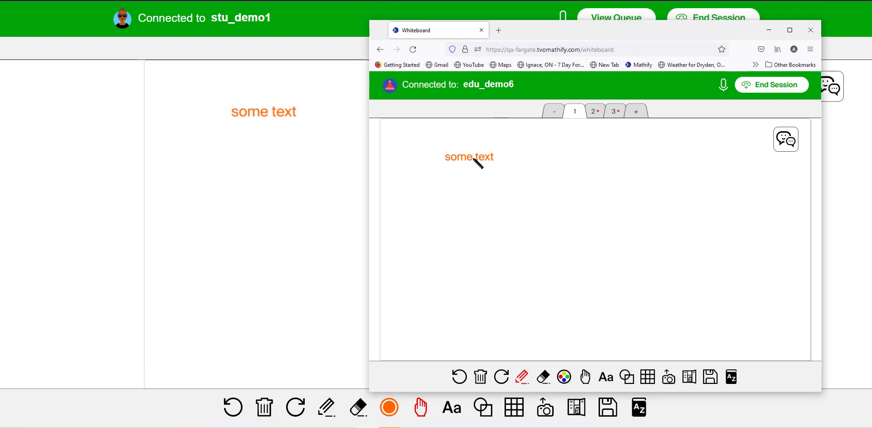
Change the remaining 'some text' label to (2x − 3)²
left_click(420, 406)
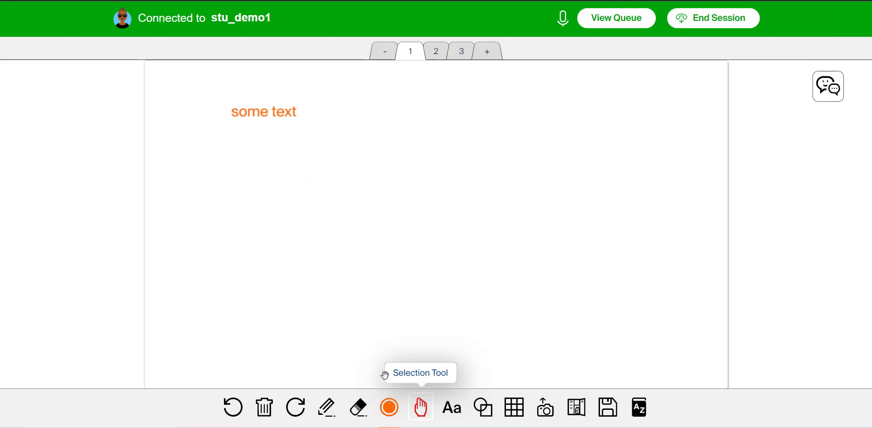
double_click(261, 112)
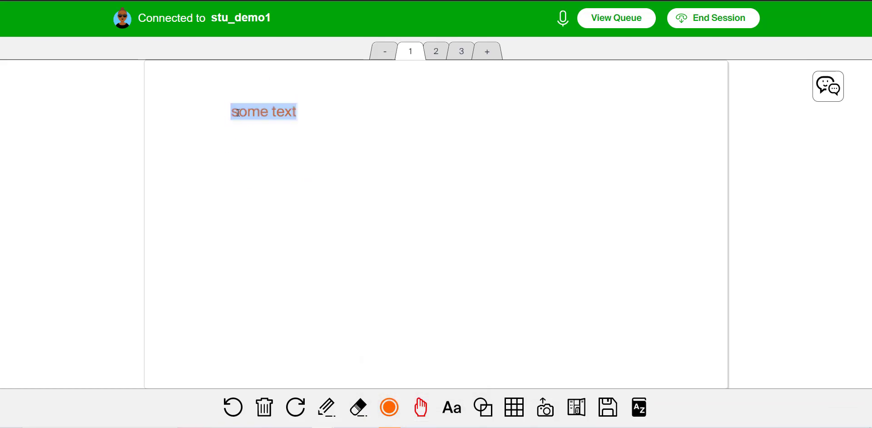
type("(2x")
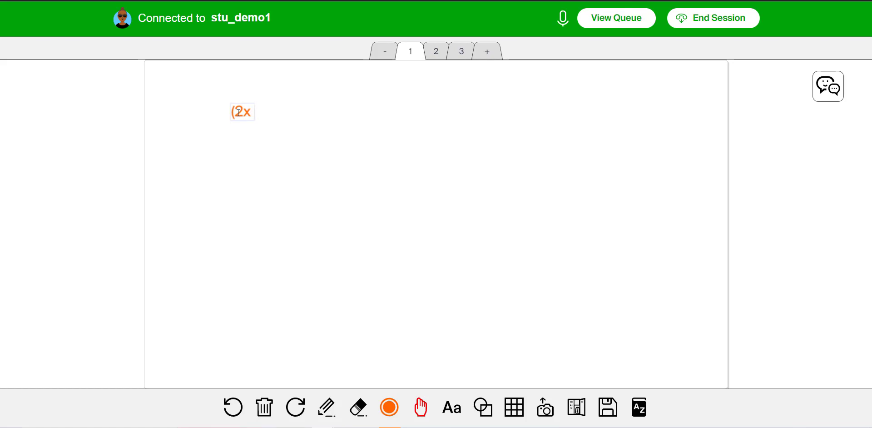
type("-")
type(" 3)²")
Move the other participant's whiteboard window off the right edge of the screen
mouse_move(322, 427)
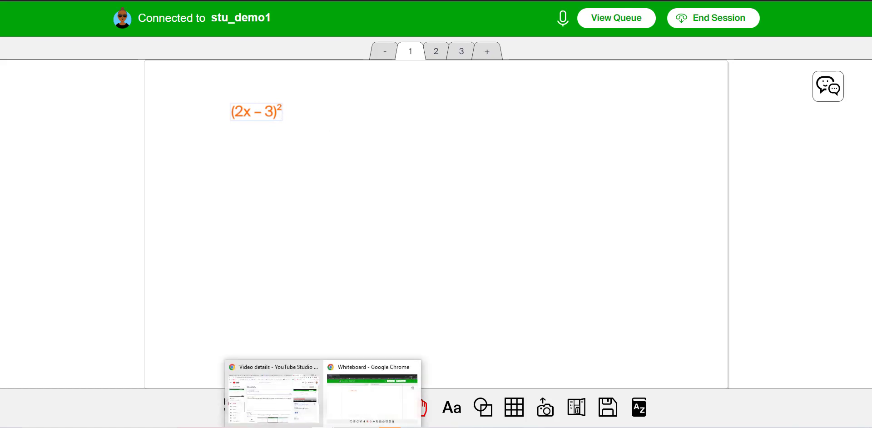
left_click(359, 399)
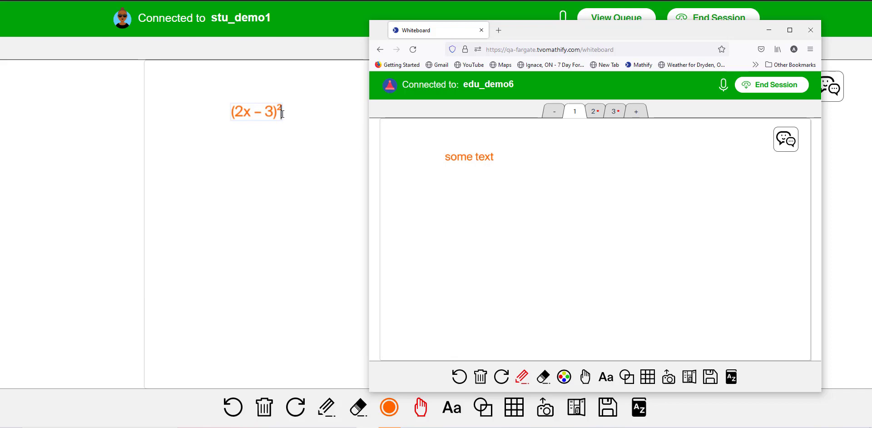
left_click(362, 318)
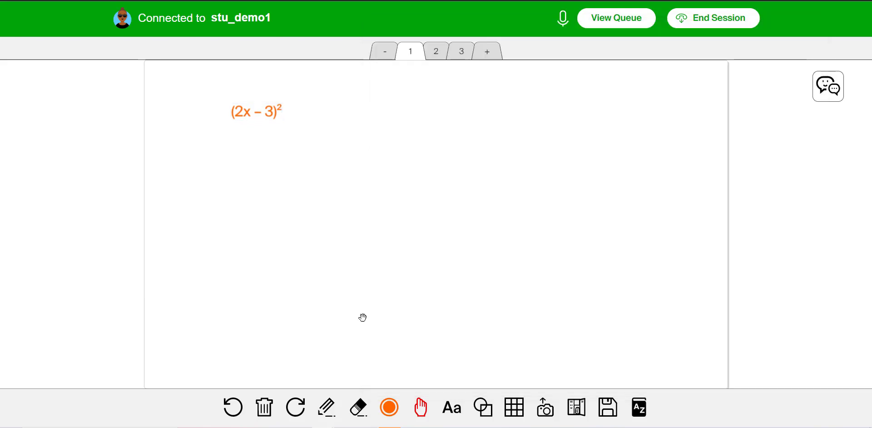
mouse_move(367, 426)
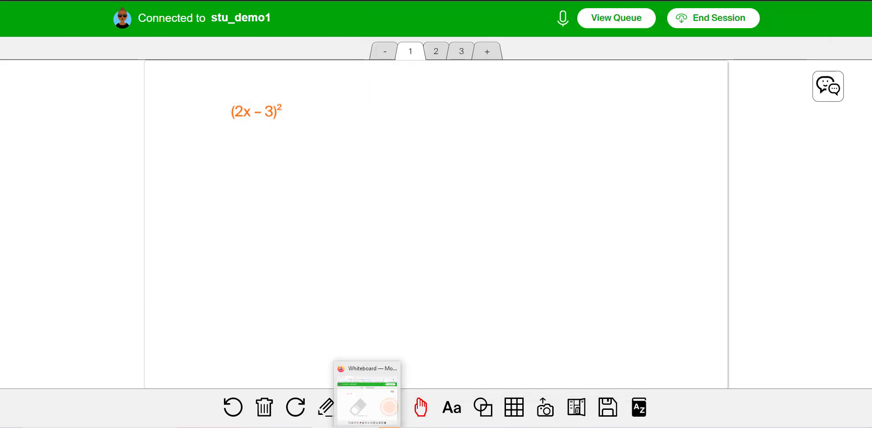
left_click(365, 404)
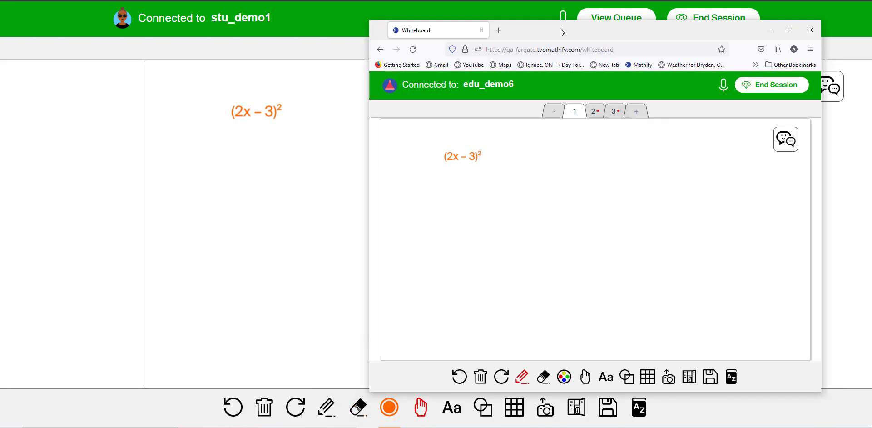
left_click_drag(560, 31, 871, 45)
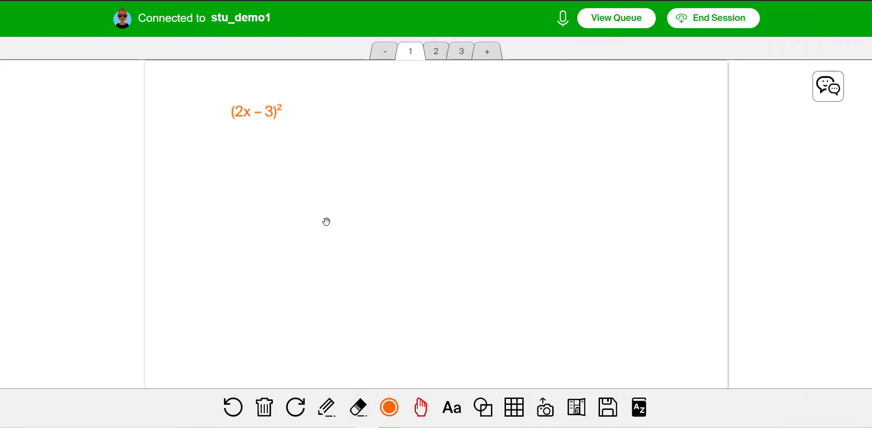
left_click(421, 407)
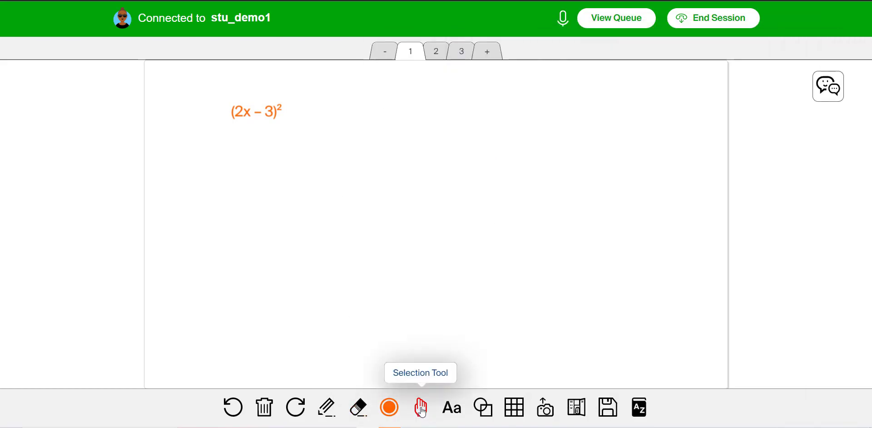
Copy the (2x − 3)² expression and switch the writing colour to purple
left_click(246, 109)
left_click(241, 110)
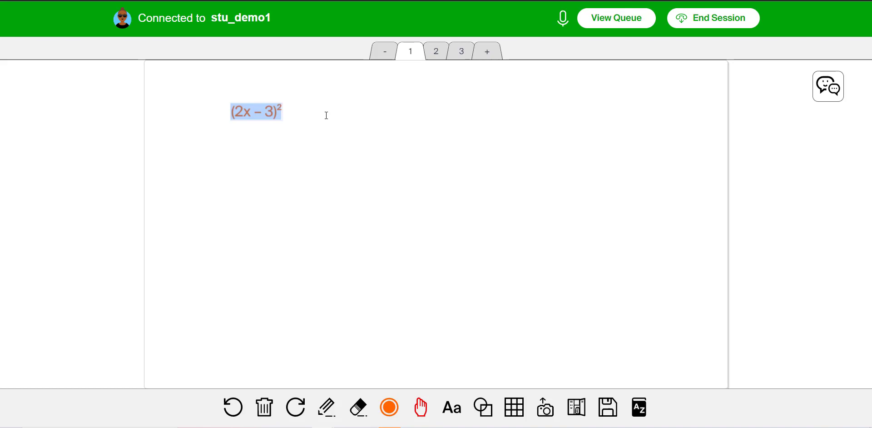
left_click(346, 112)
left_click(390, 407)
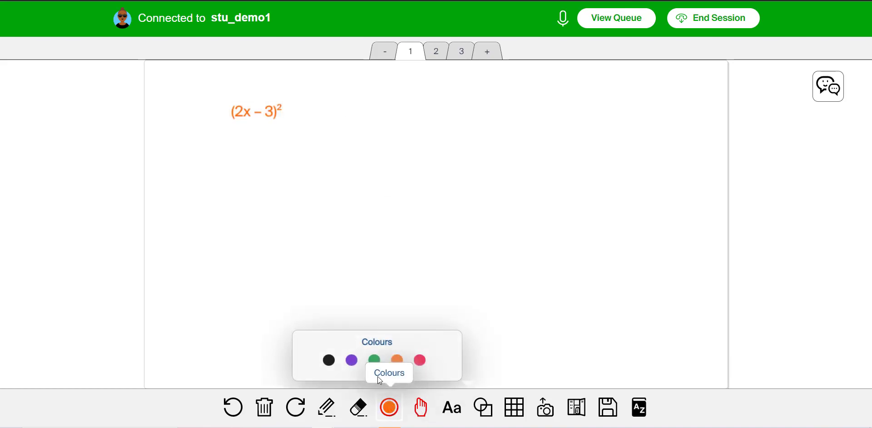
left_click(352, 360)
left_click(452, 407)
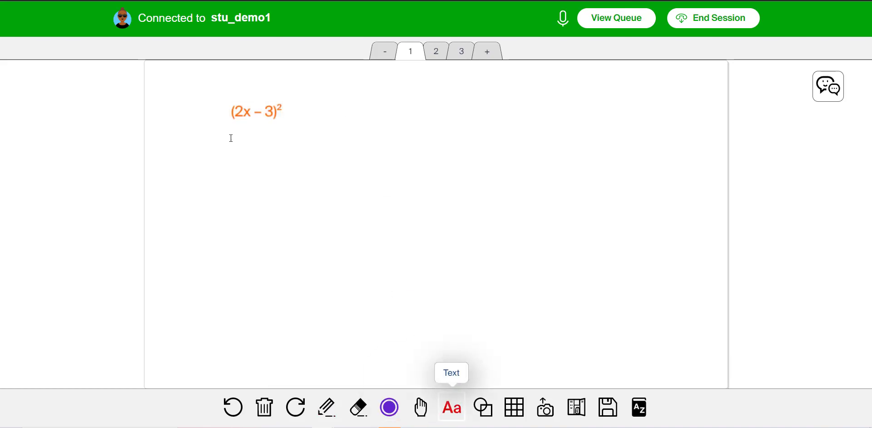
Write '= (2x − 3)(2x − 3)' below by pasting twice and deleting each exponent
left_click_drag(222, 138, 283, 165)
type("=")
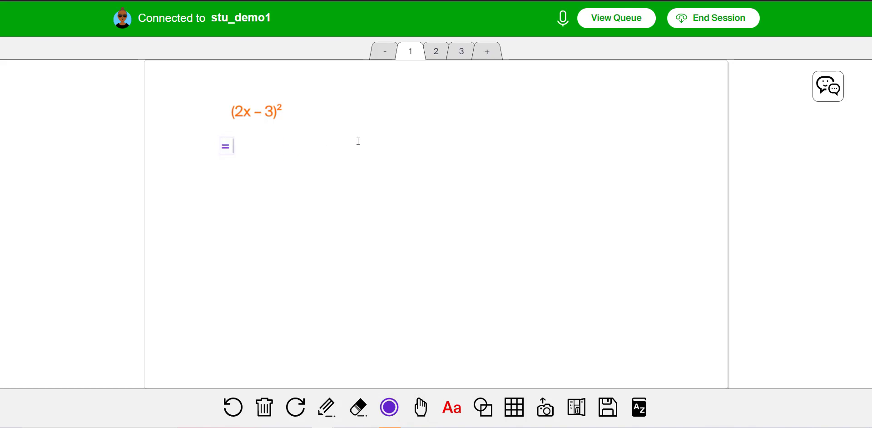
type("(2x – 3)²")
key("BackSpace")
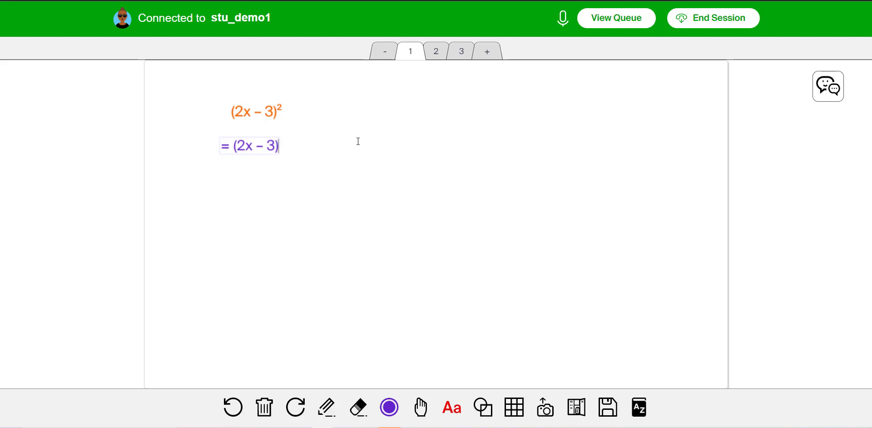
type("(2x – 3)²")
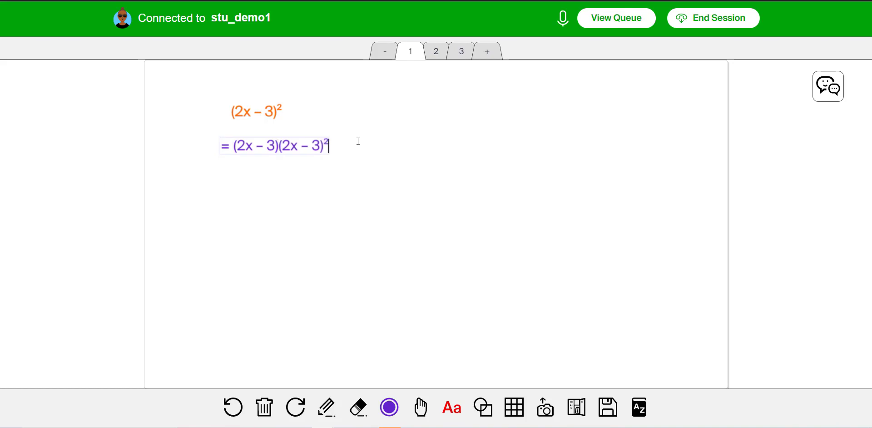
key("BackSpace")
left_click(356, 141)
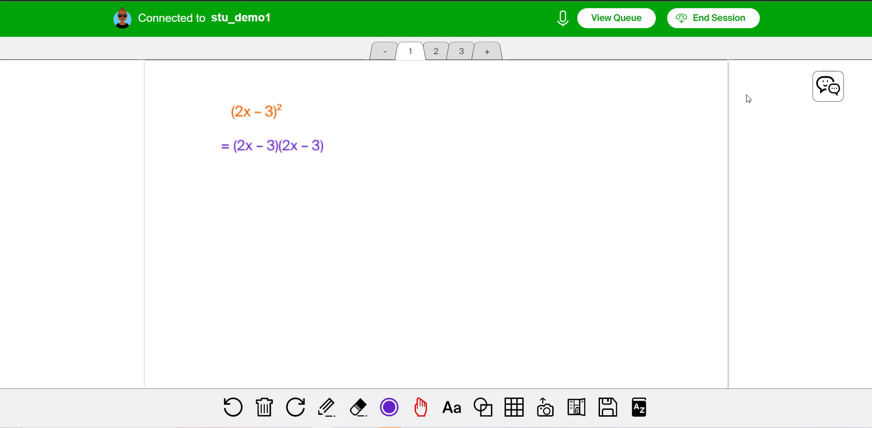
Type y = 2(x + 5)² − 7 in the chat, then cut it out of the message box
left_click(823, 90)
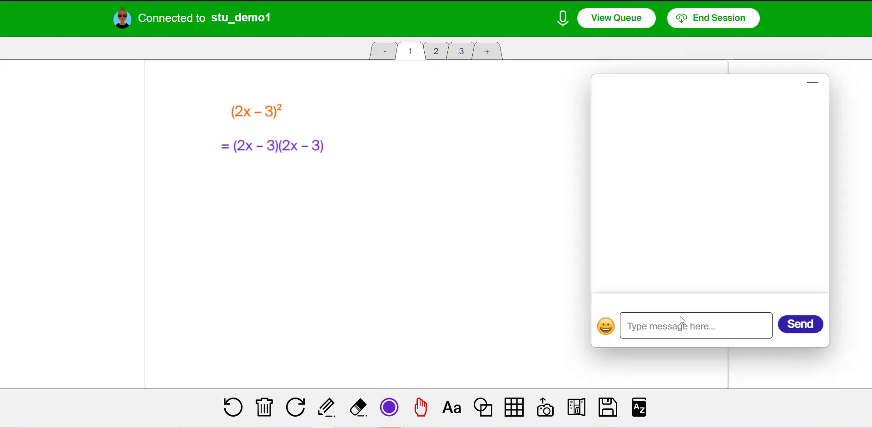
type("y")
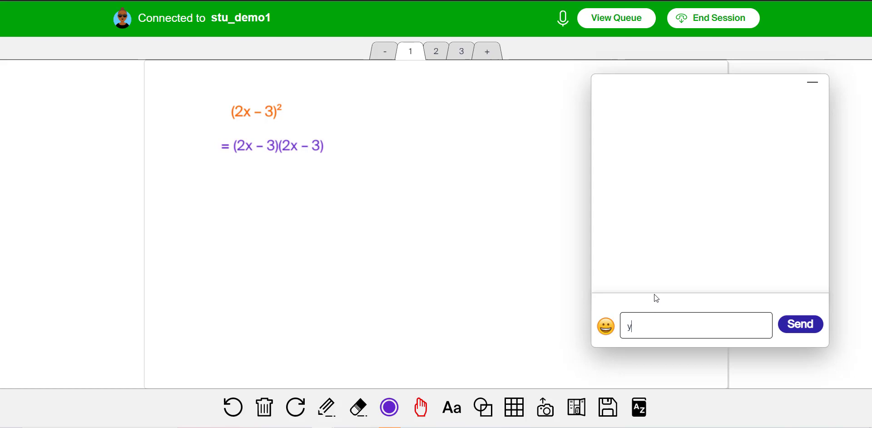
type(" = 2(x + 5)² - 7")
left_click_drag(699, 326, 621, 328)
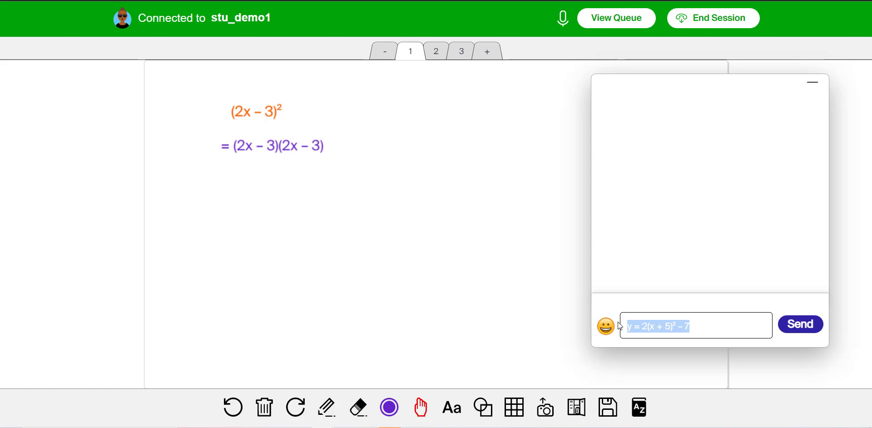
key("BackSpace")
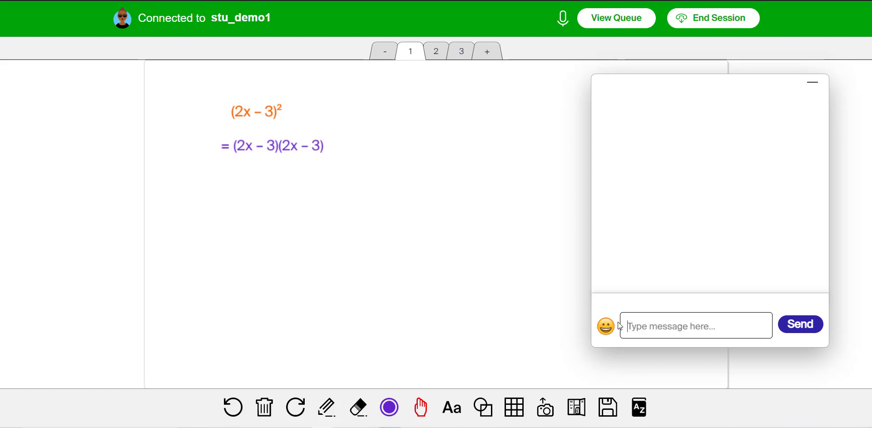
Add a new page 4 and paste the equation onto it as text
left_click(489, 53)
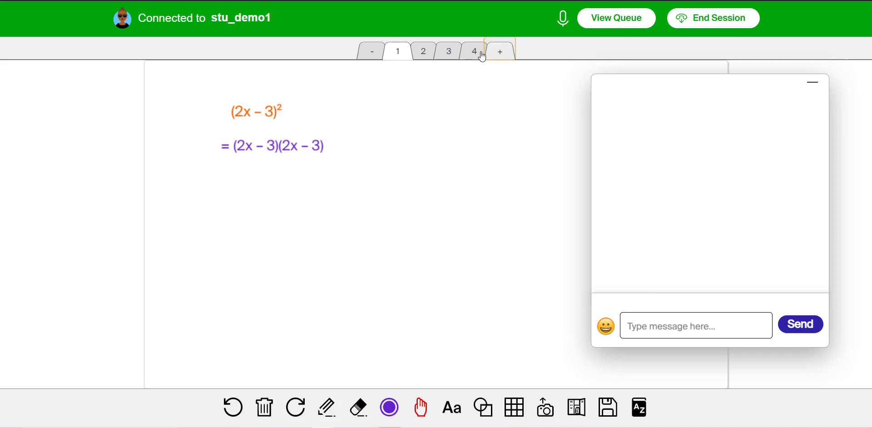
left_click(477, 53)
left_click(452, 407)
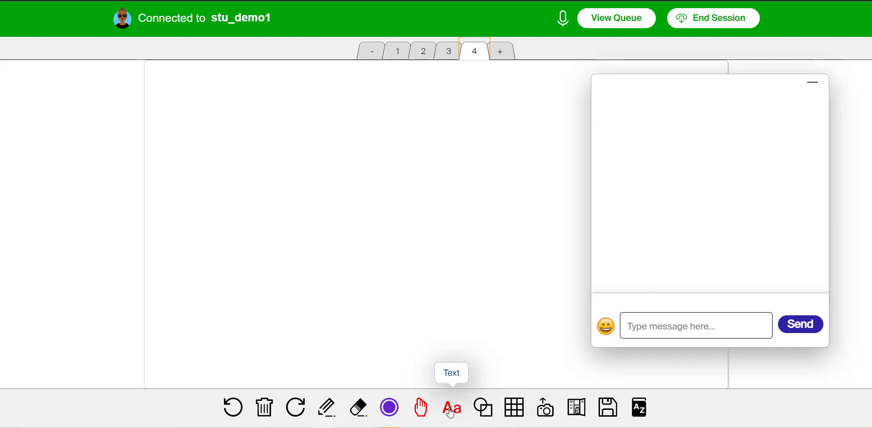
left_click(200, 94)
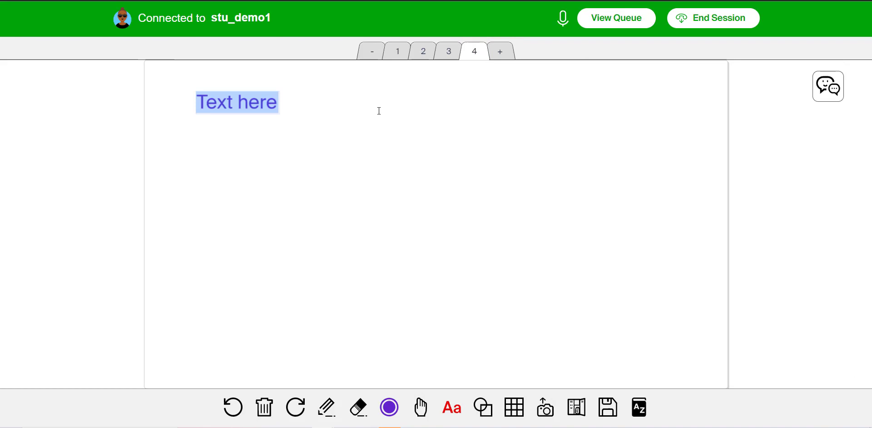
type("y = 2(x + 5)2 − 7")
left_click(443, 120)
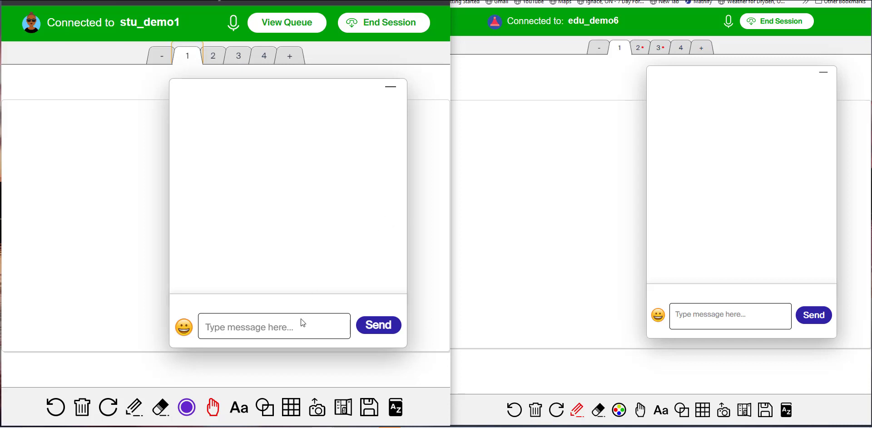
Leave 'typing' unsent in the chat box, collapsing and reopening the chat panel
left_click(270, 326)
type("typing")
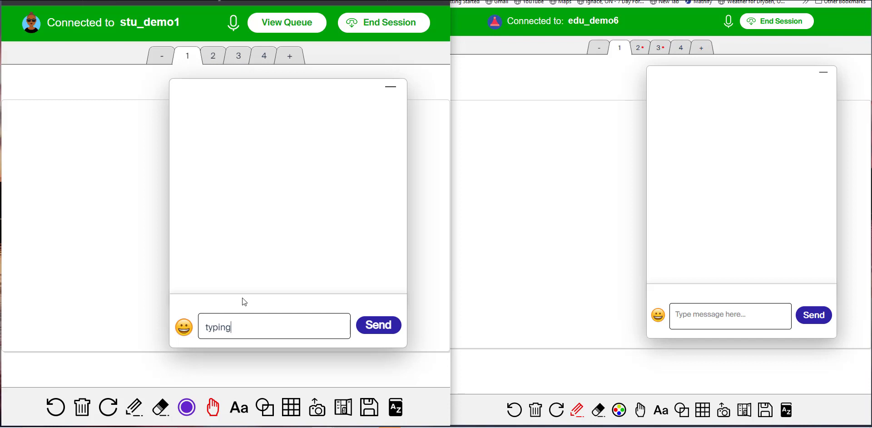
left_click(129, 246)
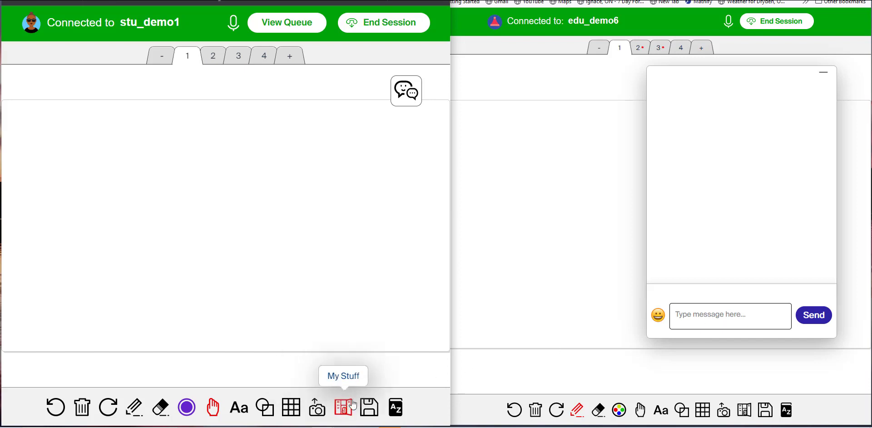
left_click(400, 97)
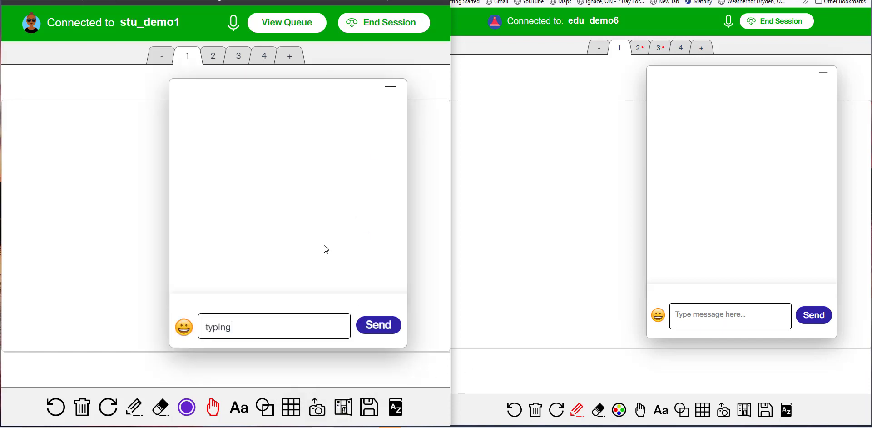
On page 3, write SA = 2πrh + 2πr² upper left of the cylinder and select it
left_click(395, 93)
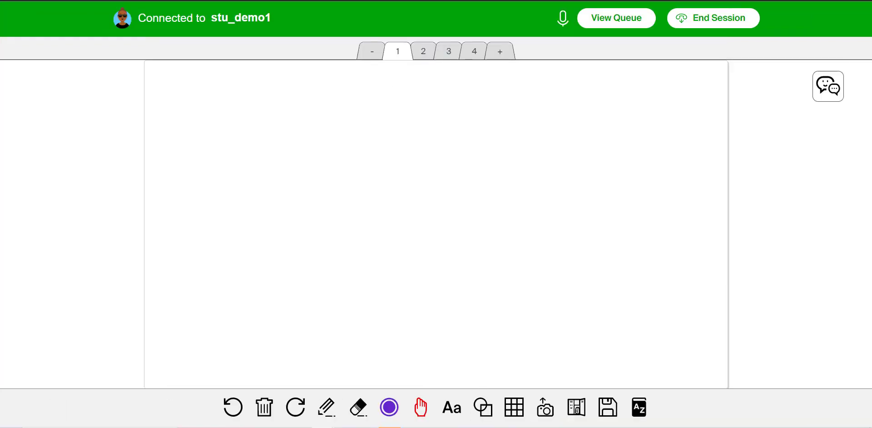
left_click(453, 52)
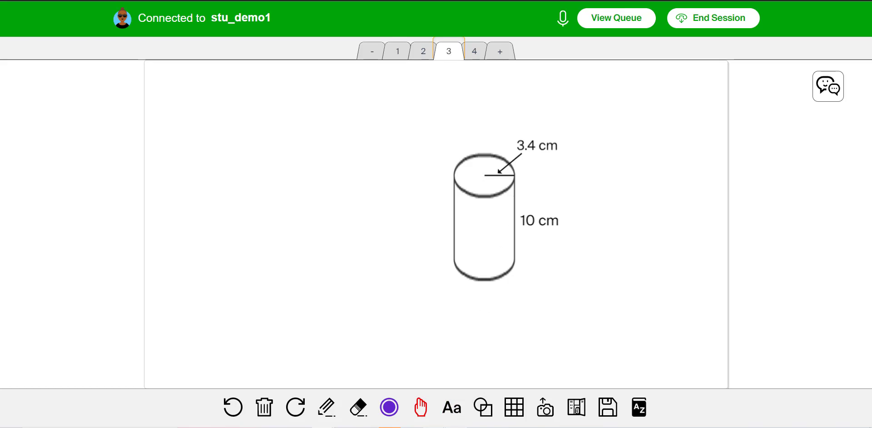
left_click(452, 407)
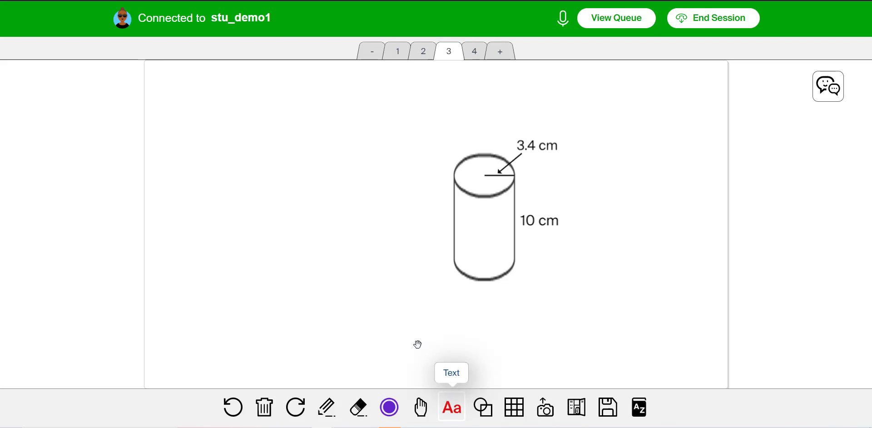
left_click_drag(195, 101, 255, 124)
type("SA = 2")
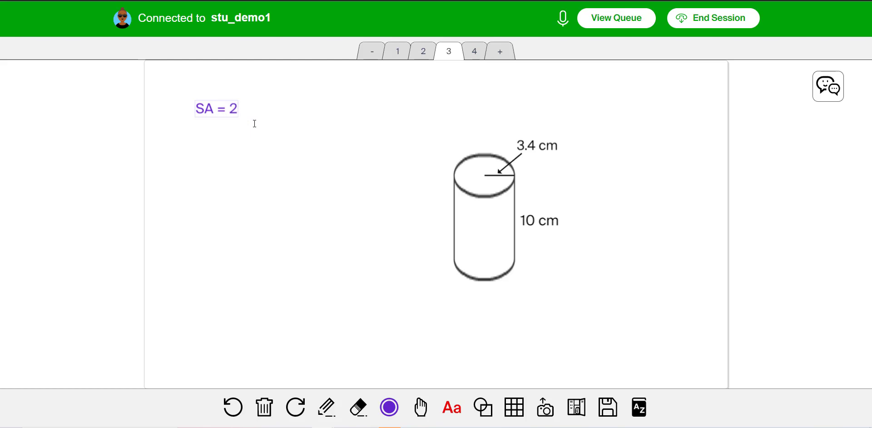
type("πrh + 2πr²")
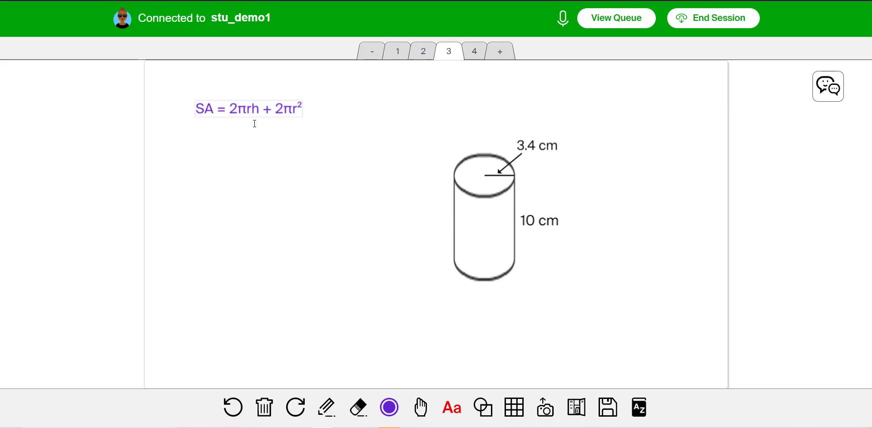
key("Escape")
left_click(278, 111)
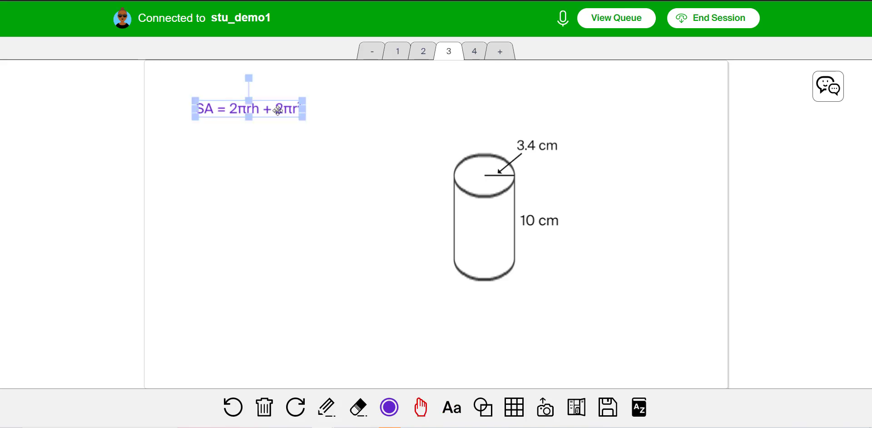
double_click(278, 110)
key("ctrl+c")
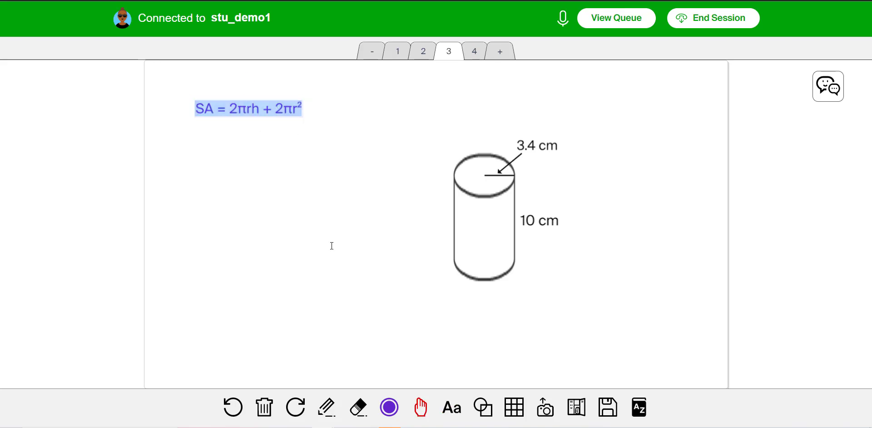
Paste a green copy of the surface-area formula below the purple one
left_click(389, 407)
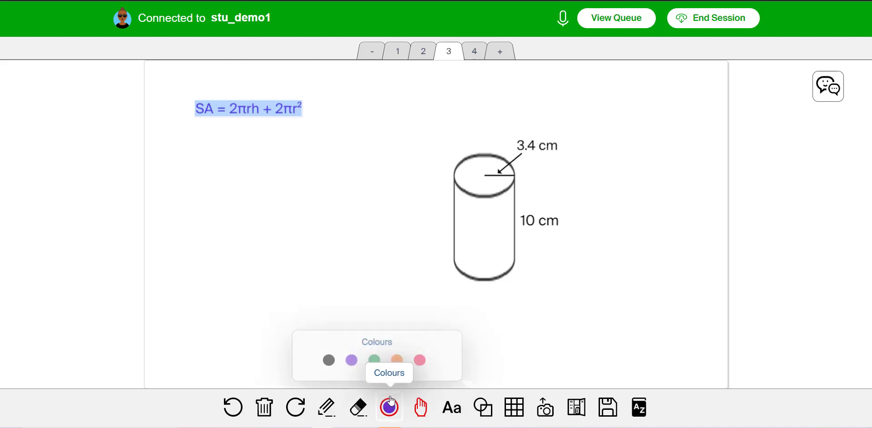
left_click(374, 360)
left_click(452, 407)
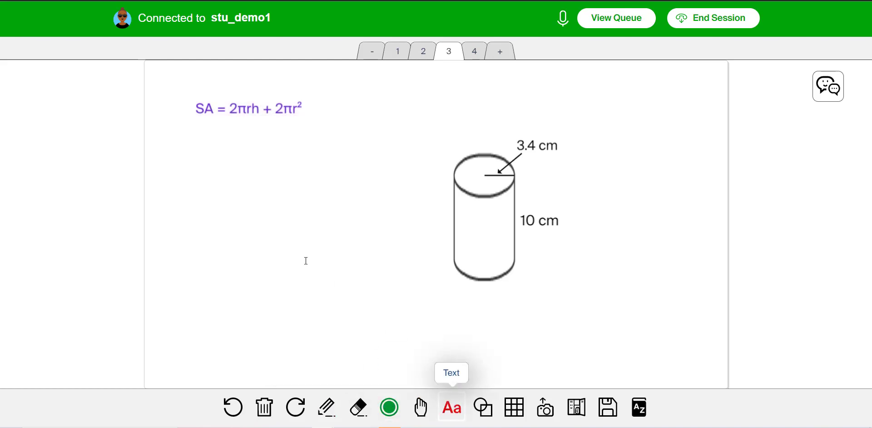
left_click(193, 135)
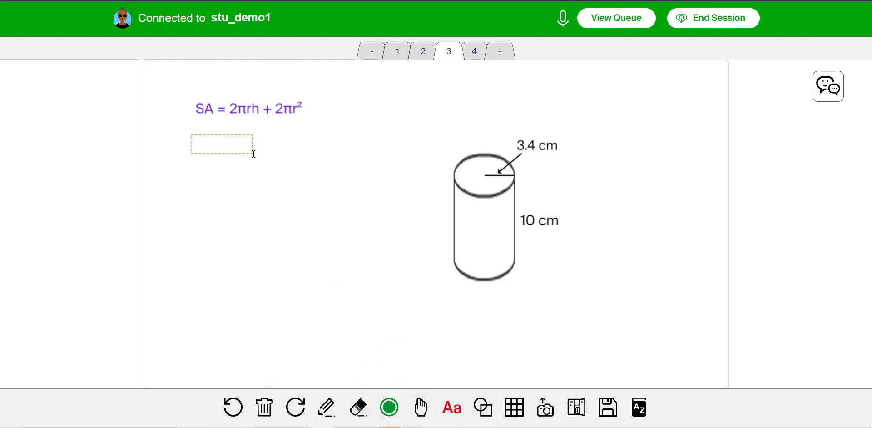
key("ctrl+v")
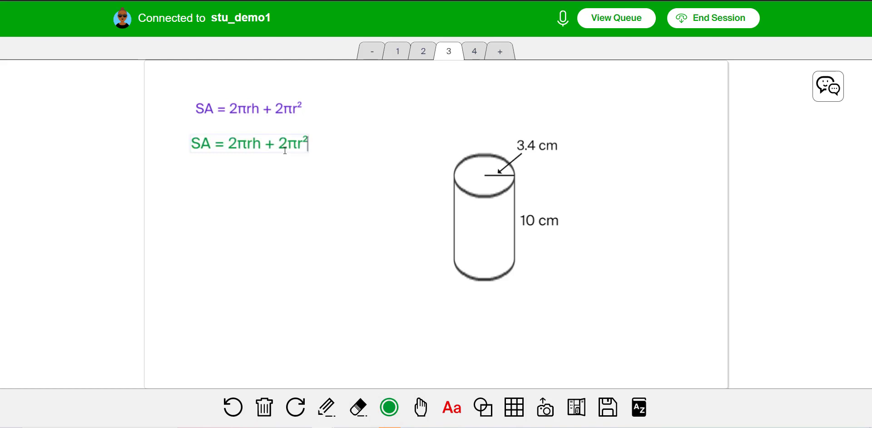
Substitute r = 3.4 and h = 10 so it reads SA = 2π(3.4)(10) + 2π(3.4)²
left_click_drag(247, 143, 259, 144)
type("(3")
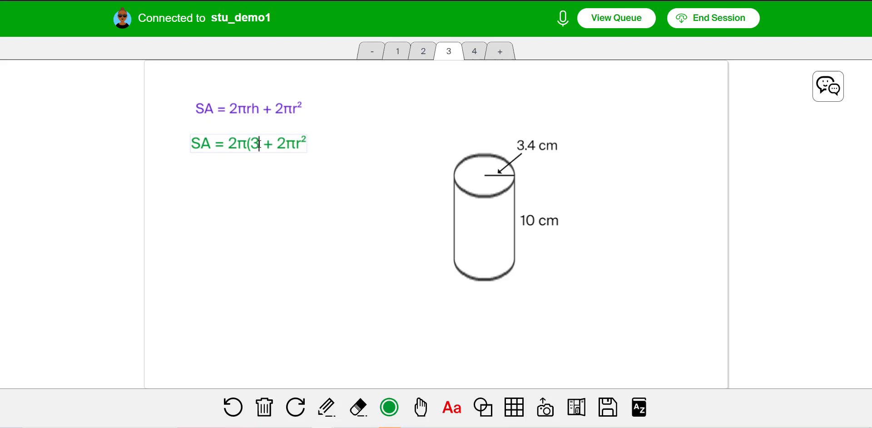
type(".4)")
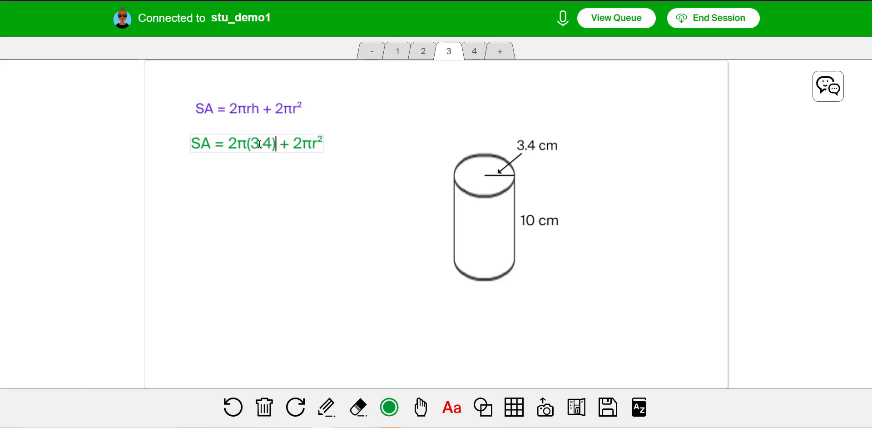
type("(10)")
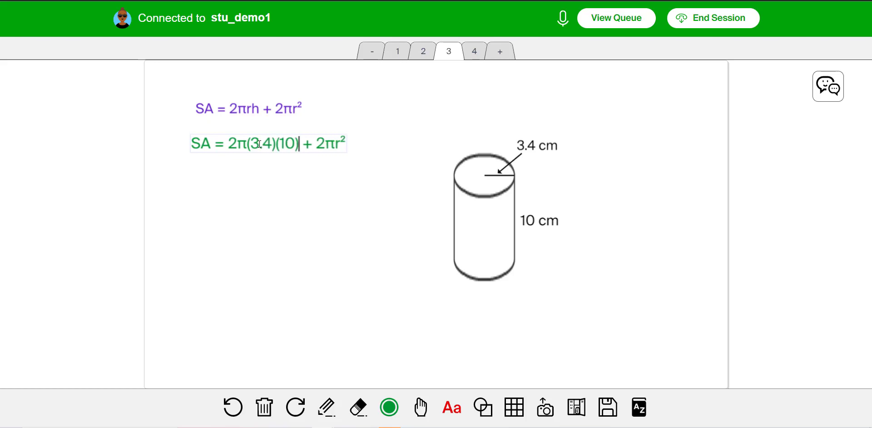
key("Right")
key("Right")
key("Right")
key("Right")
key("Right")
key("Right")
key("BackSpace")
type("(3.4)")
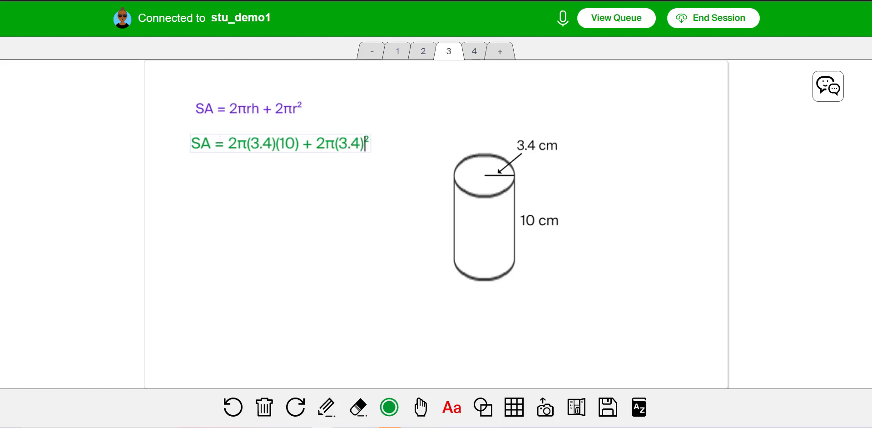
left_click(269, 235)
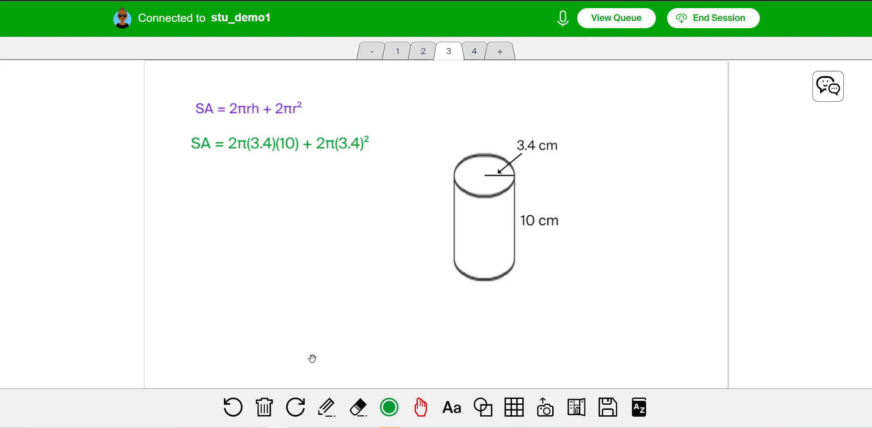
Open the Common Texts file from Mathify Image Bank Jan 2022 > Miscellaneous in Notepad
left_click_drag(0, 97, 489, 65)
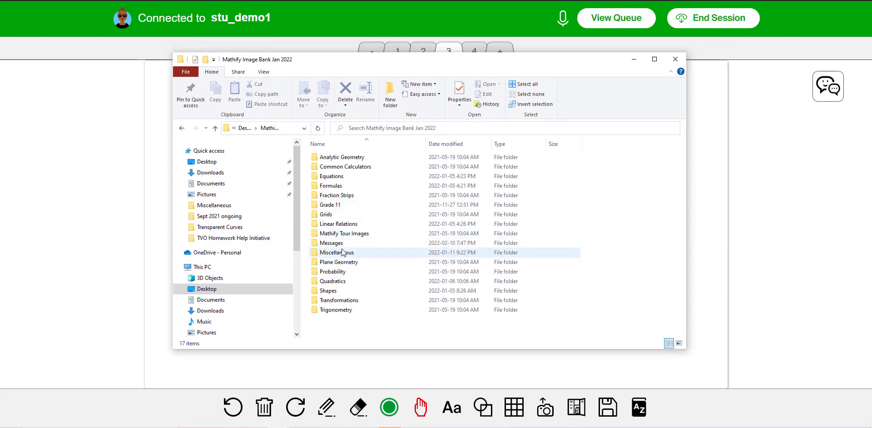
double_click(336, 253)
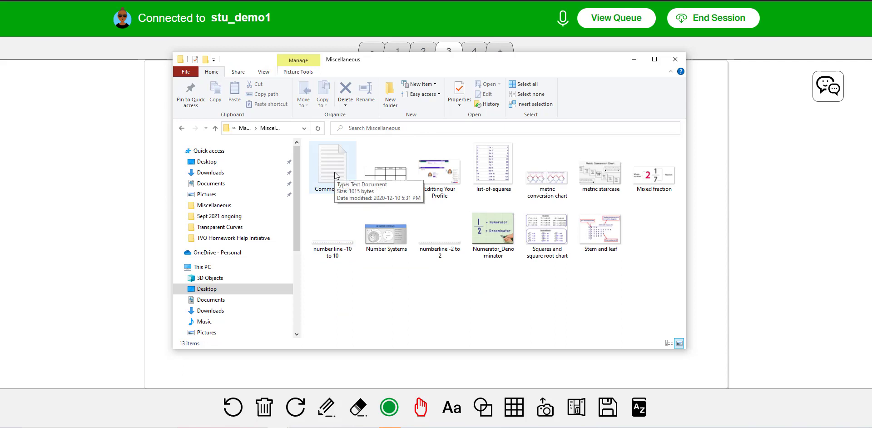
left_click(337, 175)
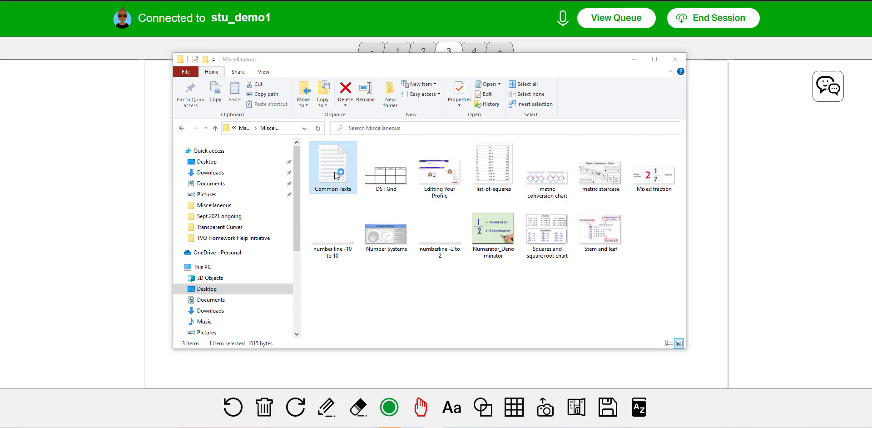
left_click_drag(581, 62, 72, 140)
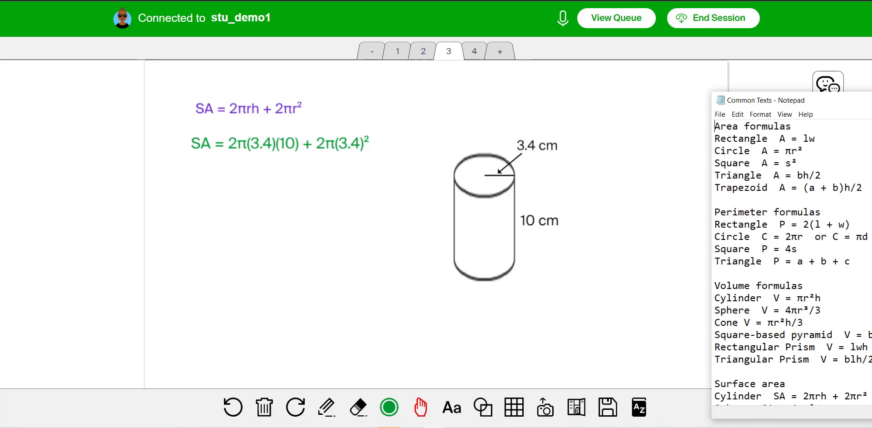
Enlarge the Common Texts notes over the whiteboard, scroll its formulas, then minimize it
left_click_drag(871, 102, 436, 39)
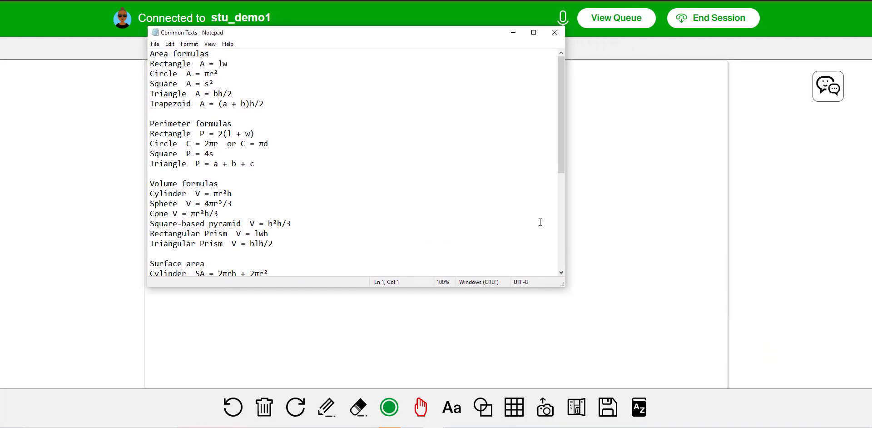
left_click_drag(566, 287, 638, 370)
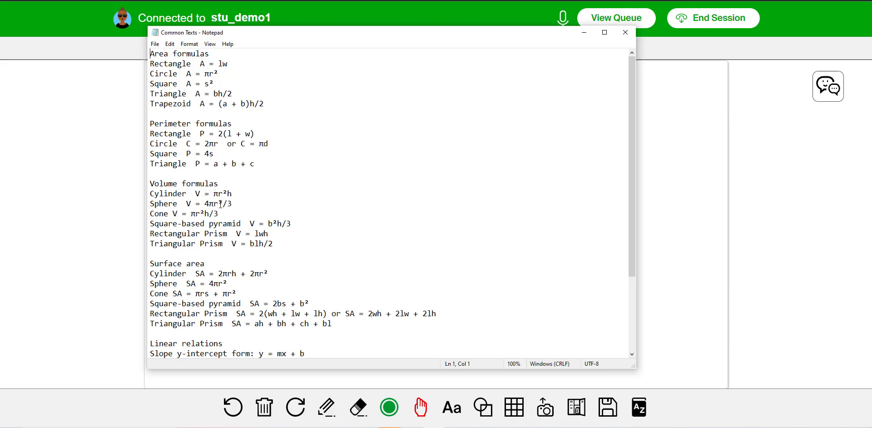
scroll(332, 244, "down", 4)
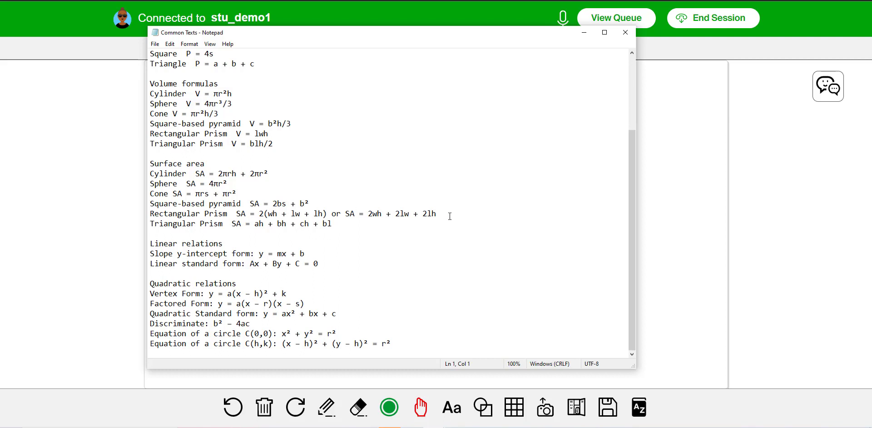
left_click(584, 34)
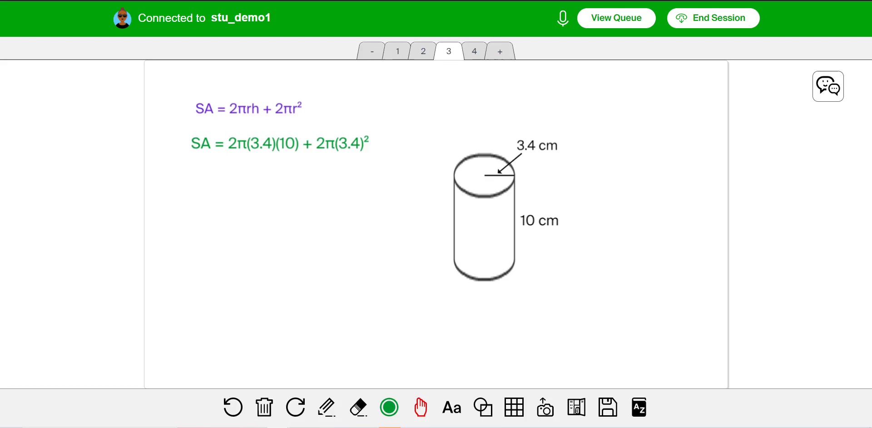
key("alt+Tab")
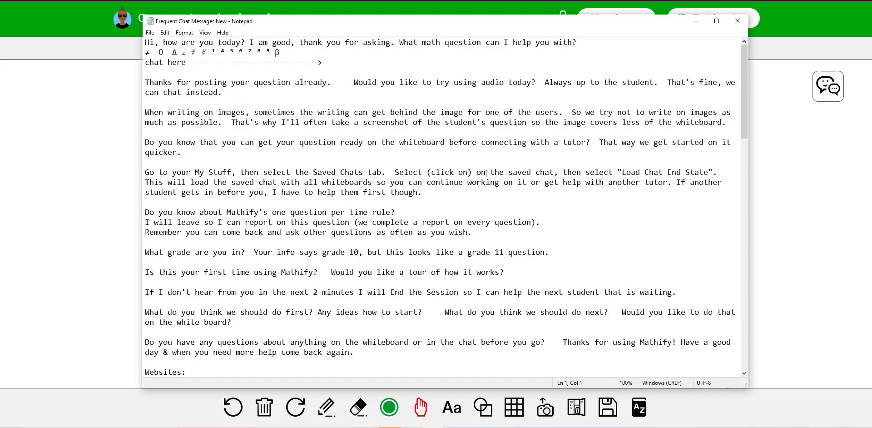
scroll(486, 173, "down", 3)
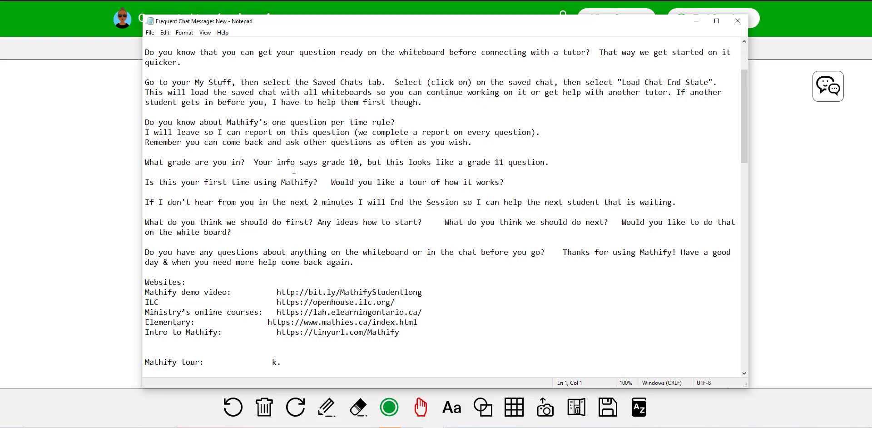
left_click_drag(358, 27, 870, 41)
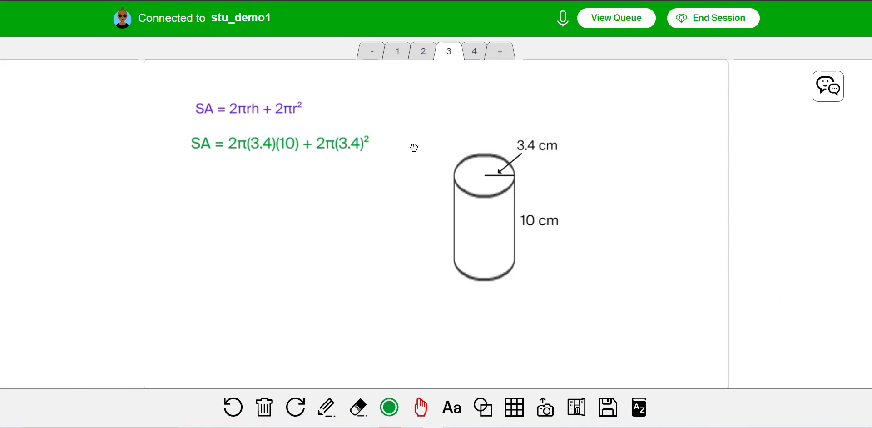
Insert the Desktop 'laptop keyboard' image onto whiteboard page 4
left_click(475, 54)
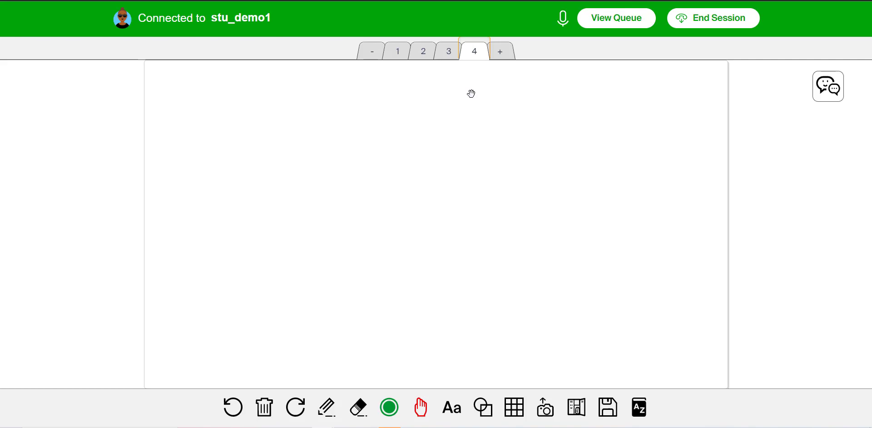
left_click(545, 409)
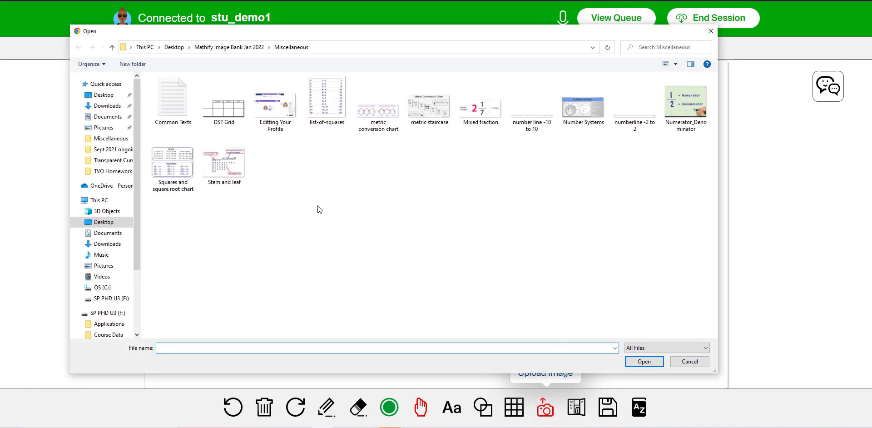
left_click(104, 95)
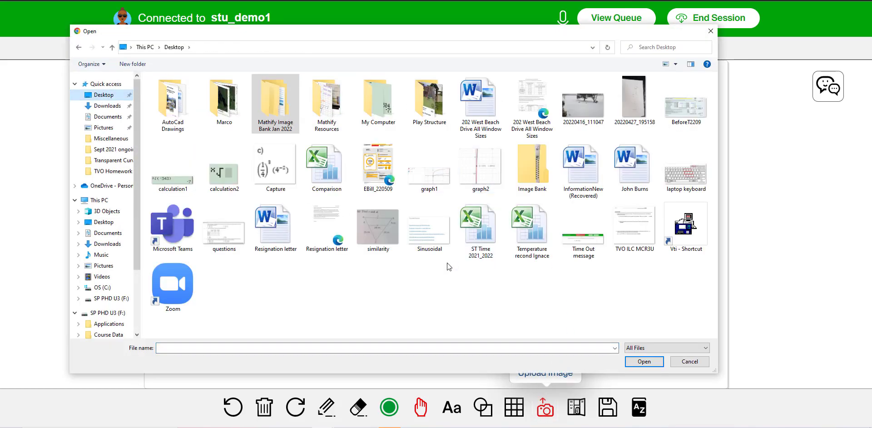
left_click(688, 175)
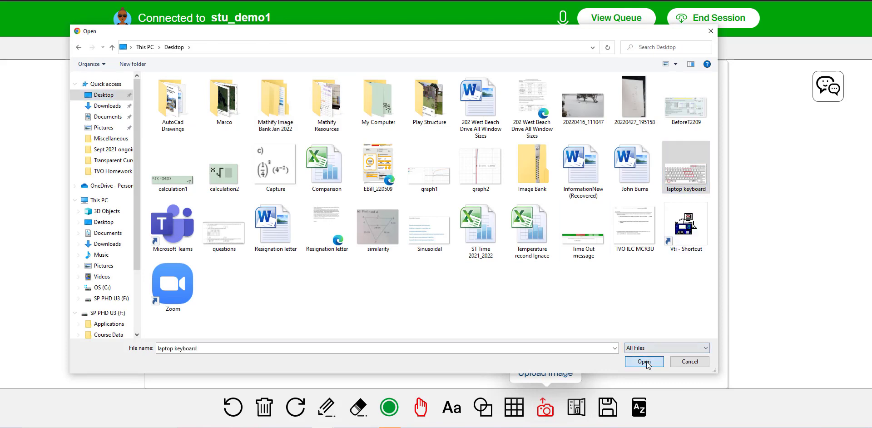
left_click(644, 361)
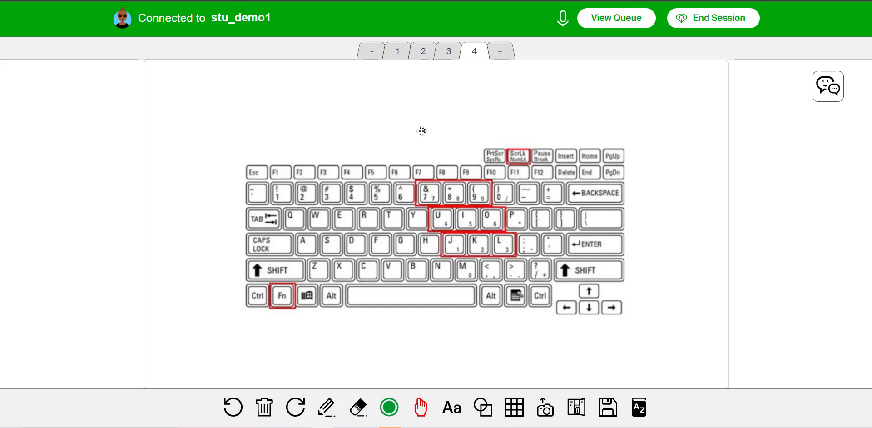
On page 2, add a text box reading ♥♦♣♠ right of the alt-code list
left_click(423, 51)
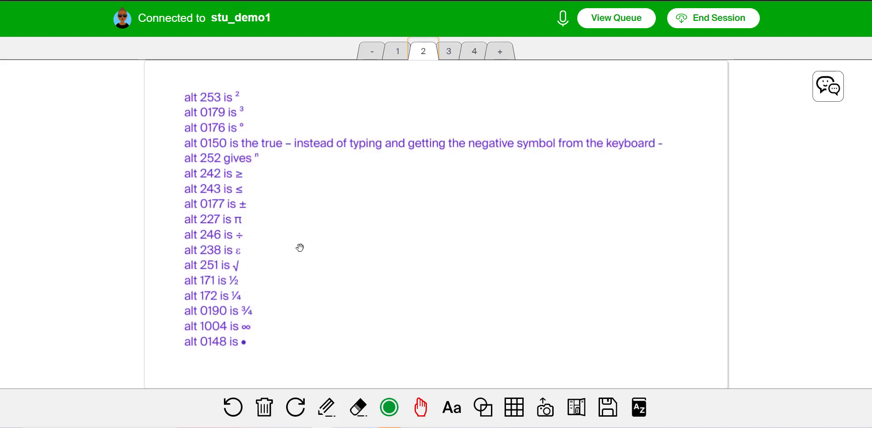
left_click(453, 407)
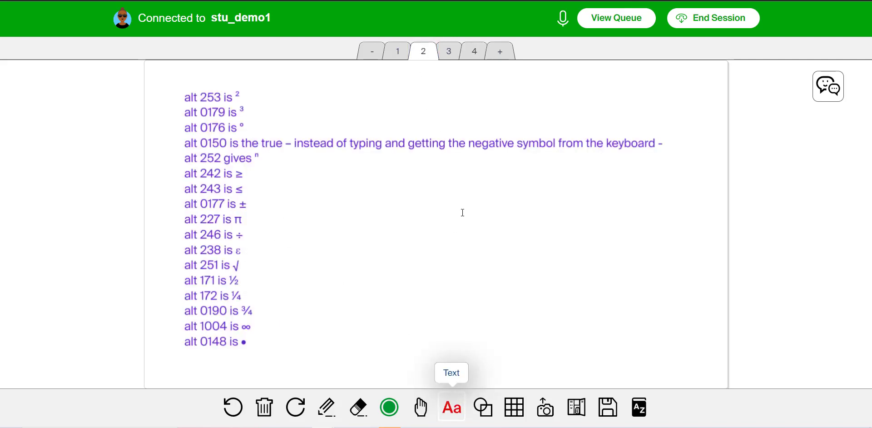
left_click_drag(460, 212, 517, 239)
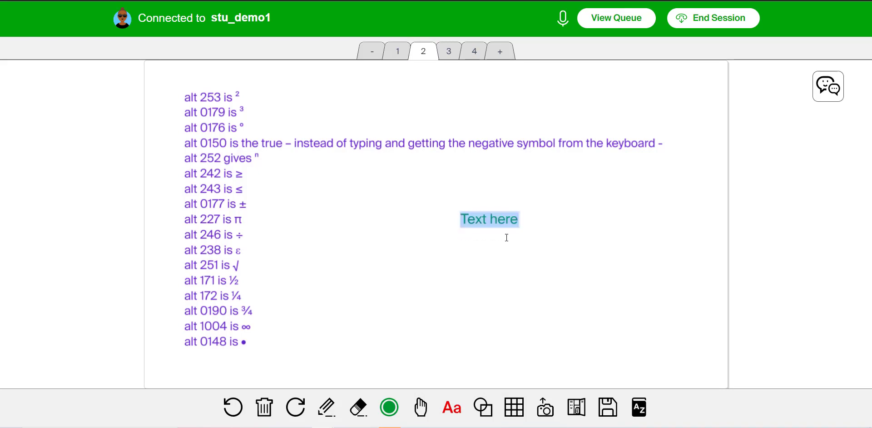
type("♥♦♣")
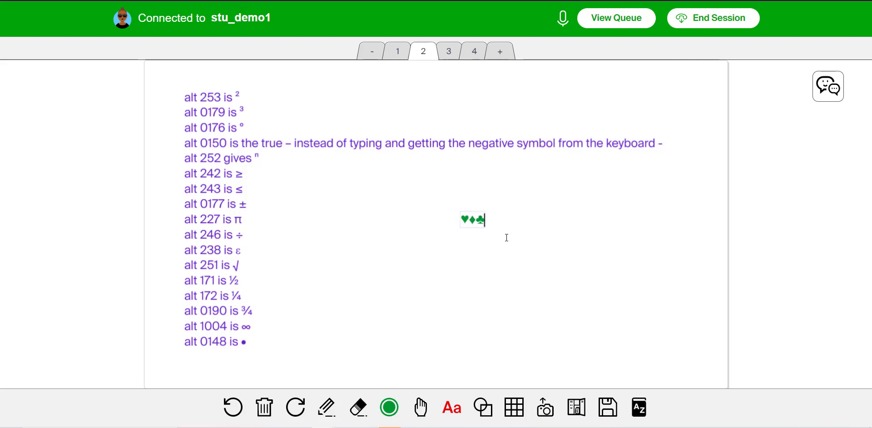
type("♠")
left_click(515, 237)
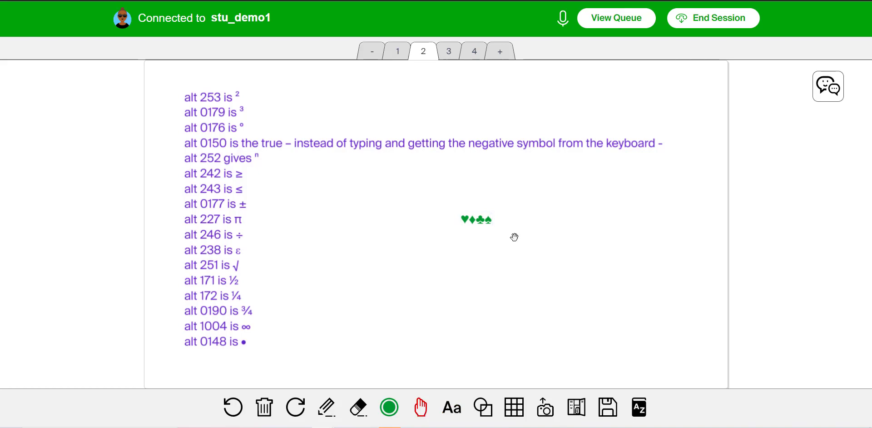